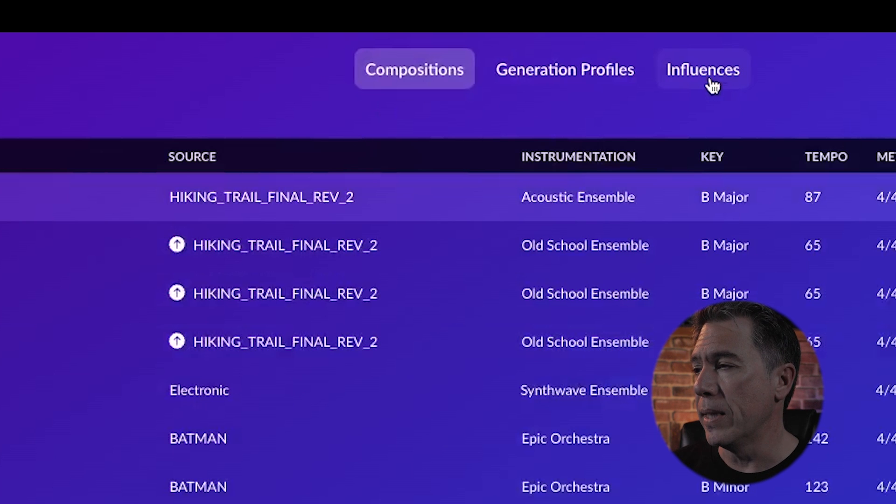
Create a new influence from INCEPTION.wav with the key signature G major, then trim and upload its audio.
click(712, 86)
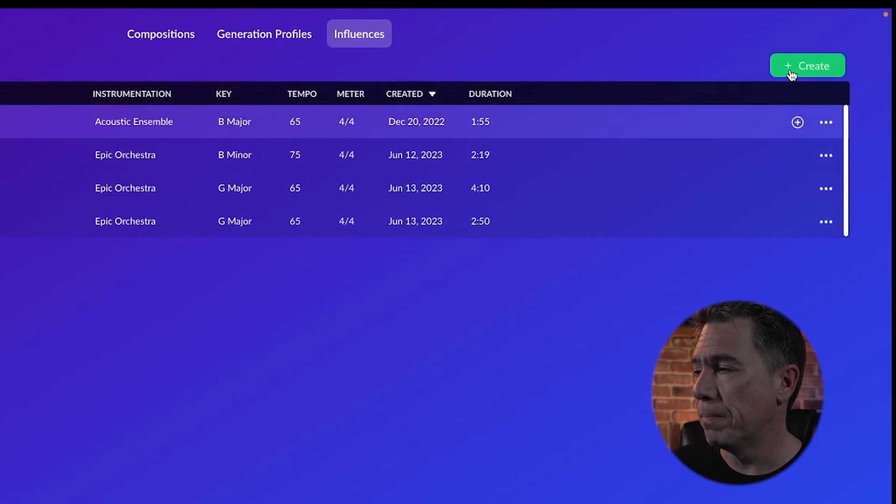
click(792, 75)
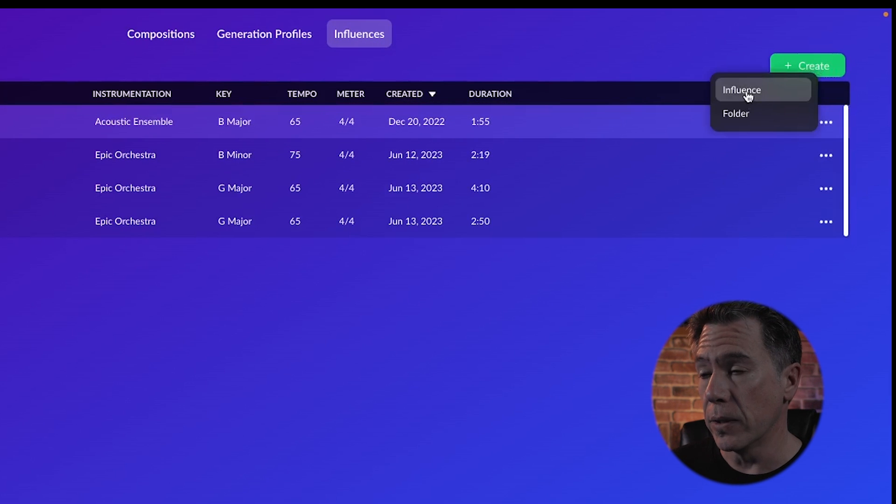
click(747, 91)
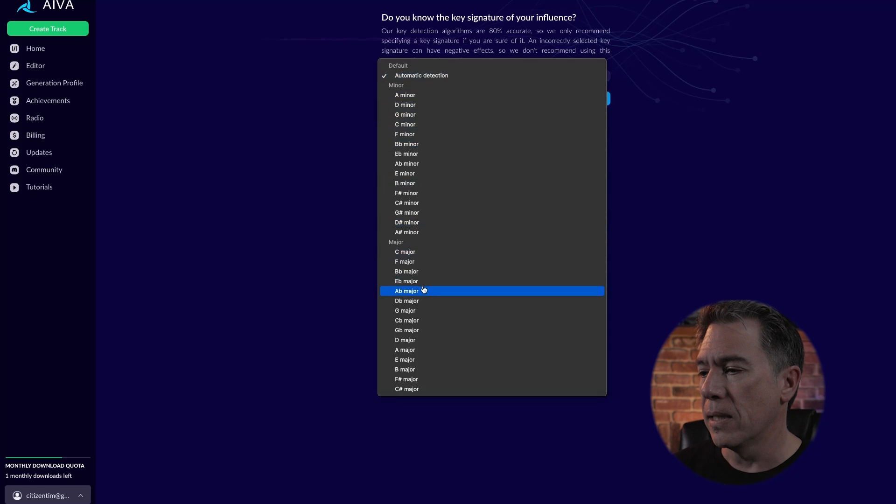
click(416, 310)
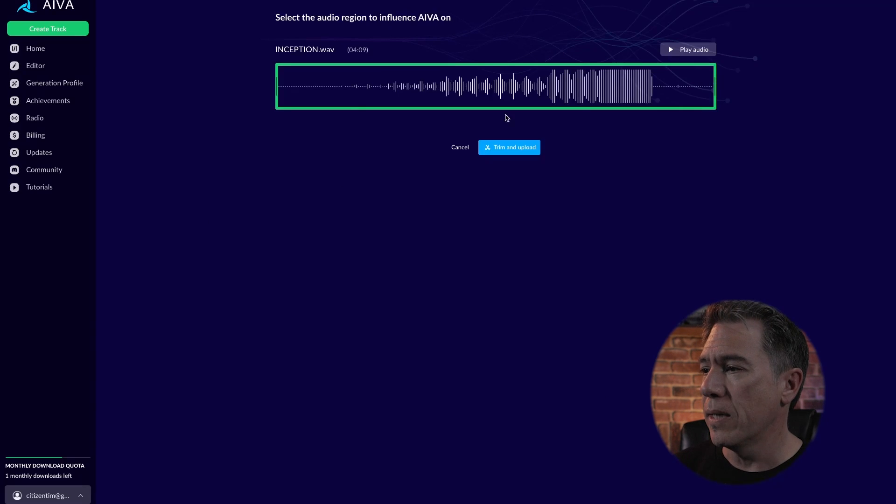
click(500, 148)
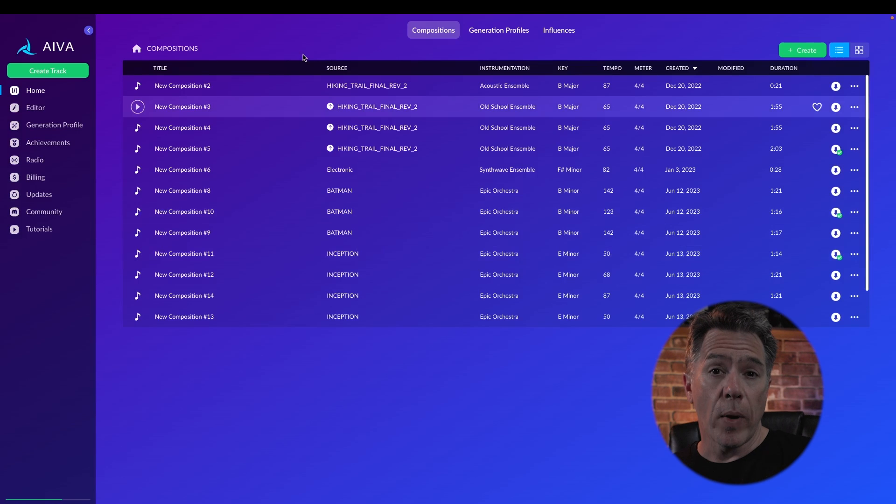
Start a new composition from the compositions list, choosing to base it on an existing influence.
click(424, 32)
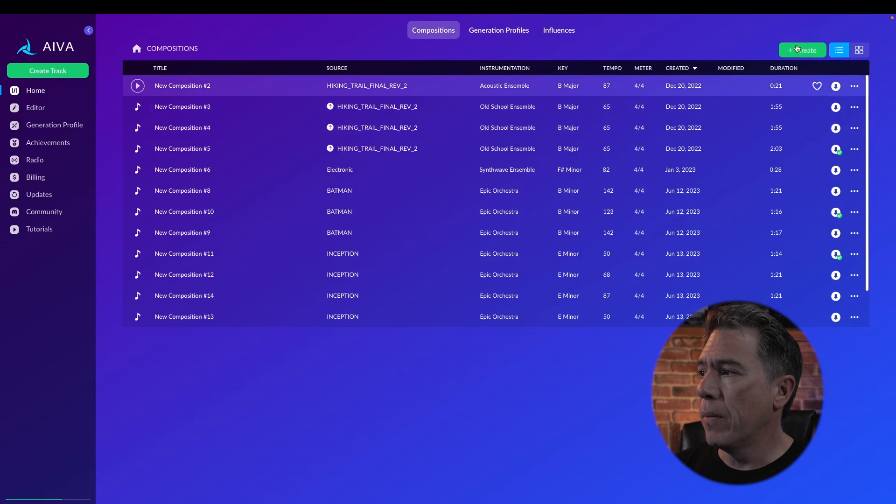
click(798, 49)
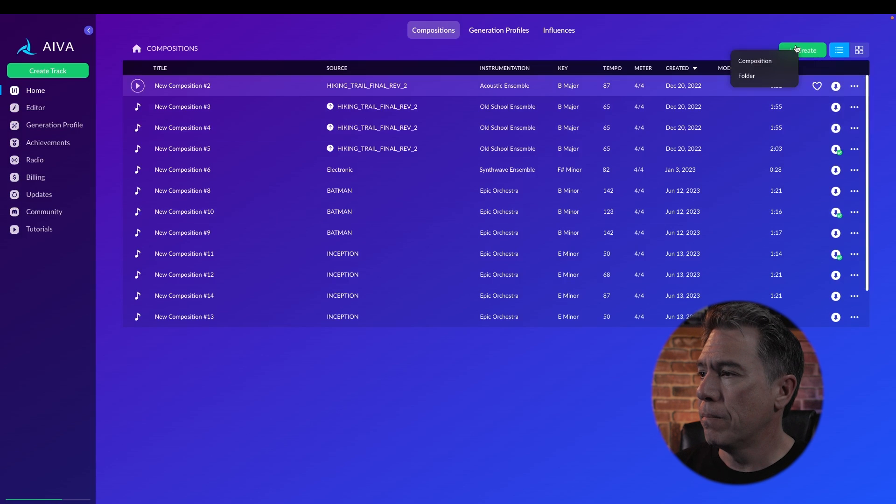
click(764, 64)
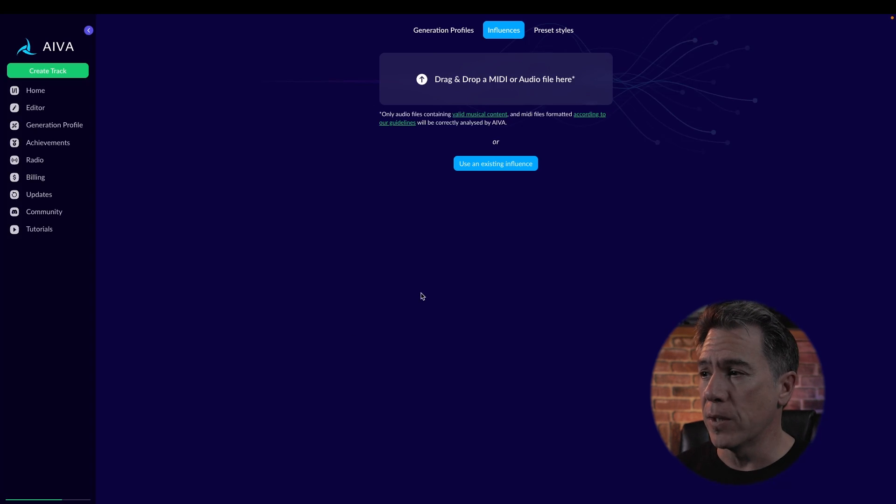
click(494, 169)
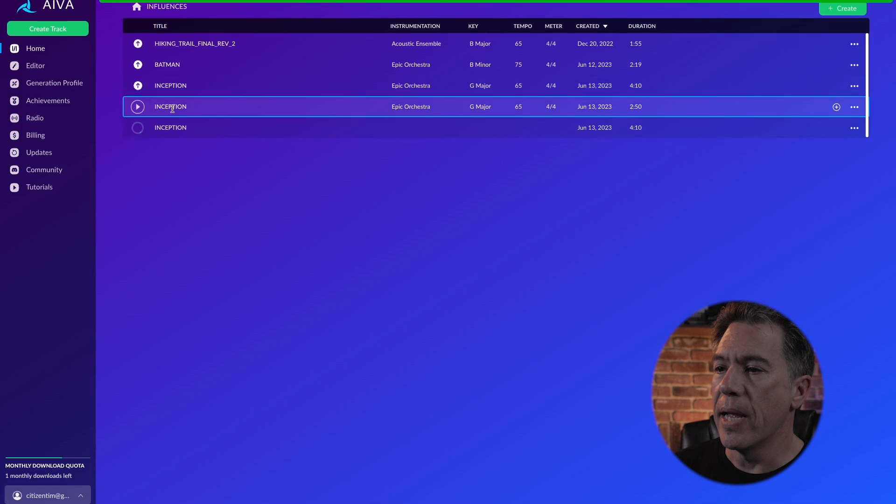
Set up a track from the 2:50 INCEPTION influence with the crying emotion and a duration of 1'00 - 1'30.
click(854, 106)
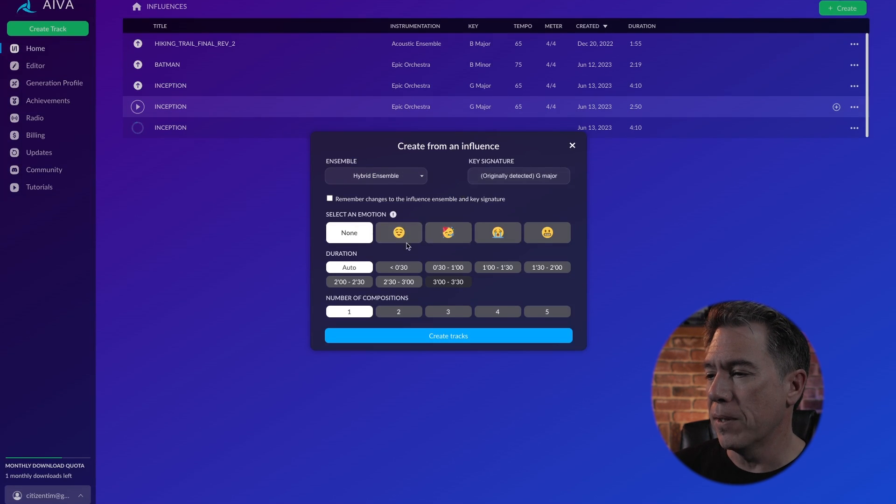
click(501, 238)
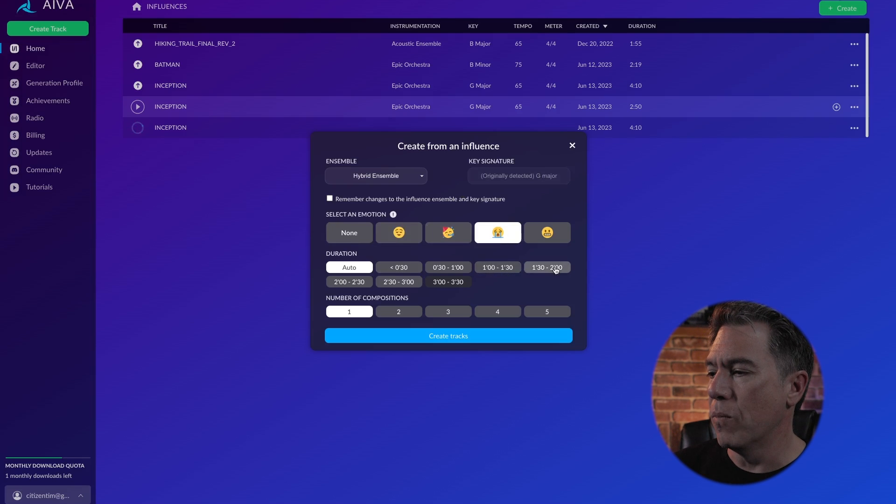
click(516, 269)
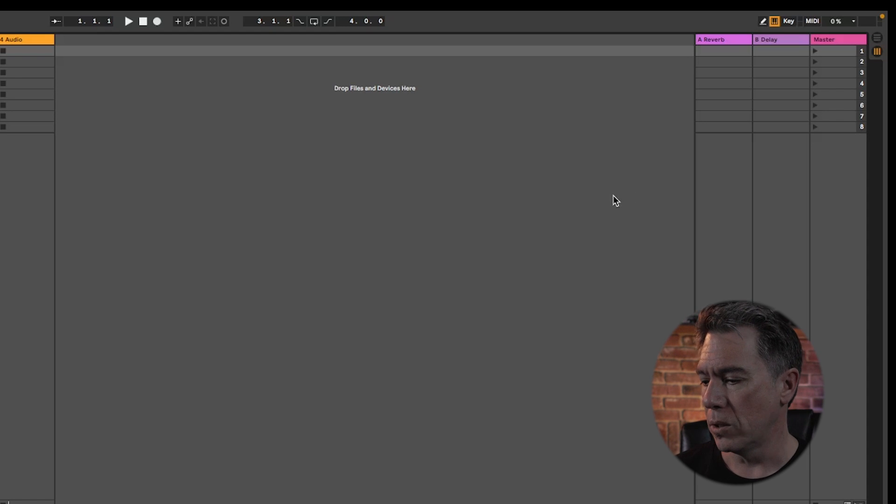
In Ableton Live's Arrangement View, import the MIDI composition onto the tracks at about bar 44.
key(Tab)
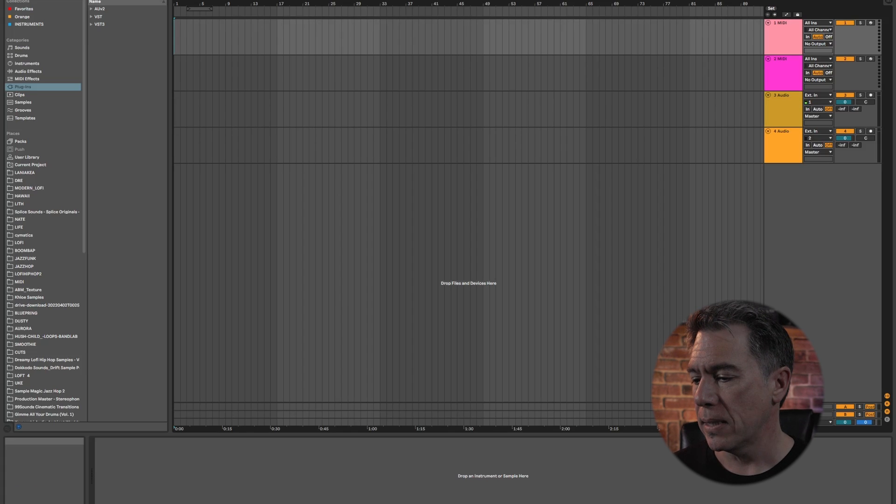
drag(0, 330, 449, 54)
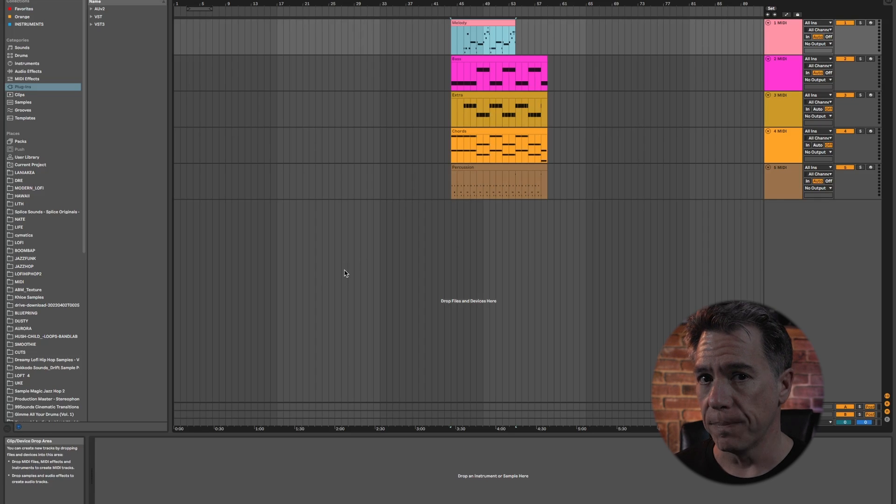
Line up the Melody, Bass, Extra, Chords and Percussion clips at bar 17 and play back the arrangement.
drag(479, 24, 304, 28)
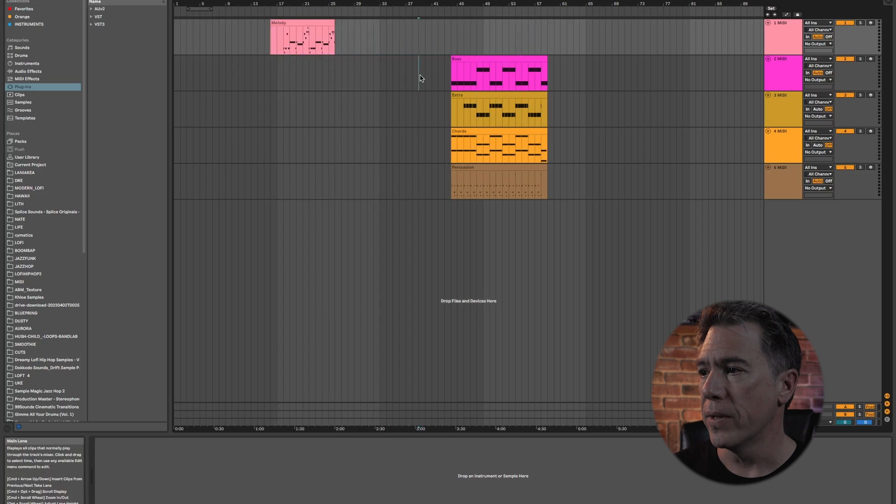
click(420, 78)
drag(487, 61, 309, 59)
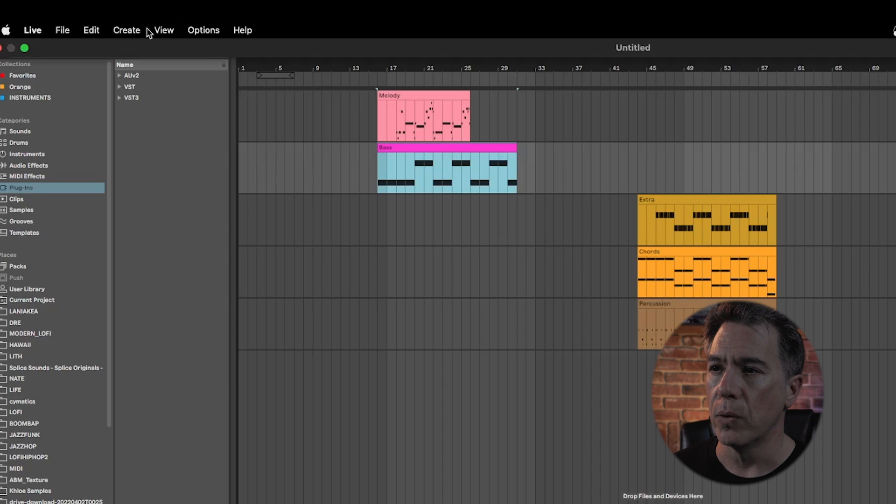
click(181, 30)
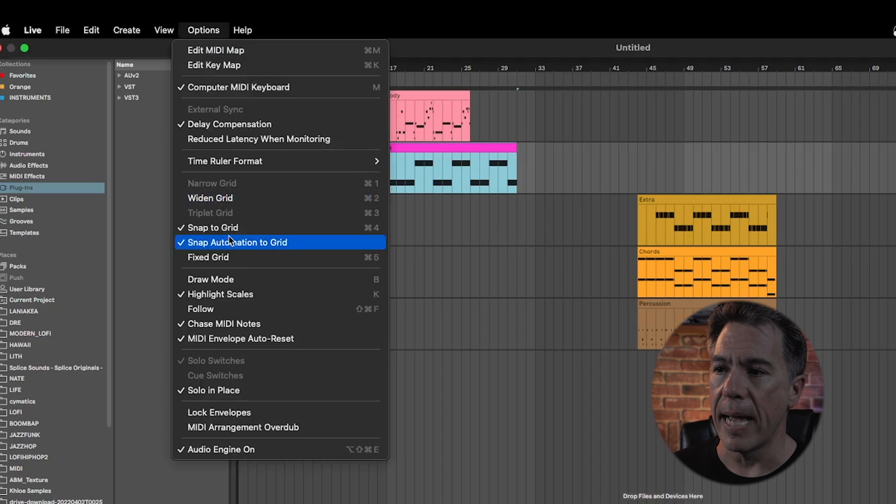
click(486, 328)
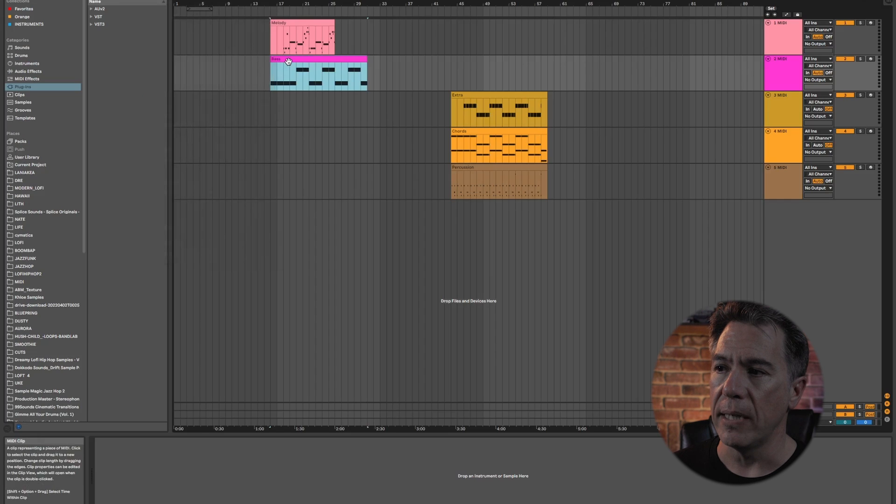
drag(401, 149, 410, 148)
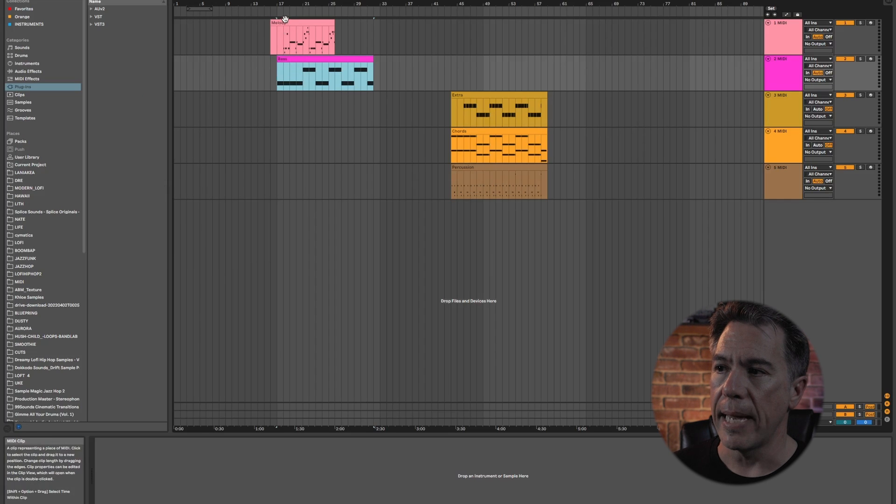
drag(285, 23, 303, 22)
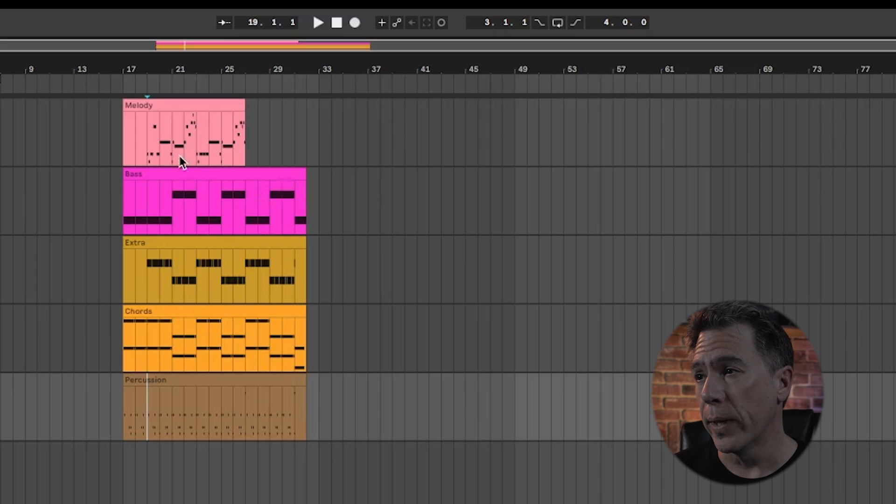
click(318, 26)
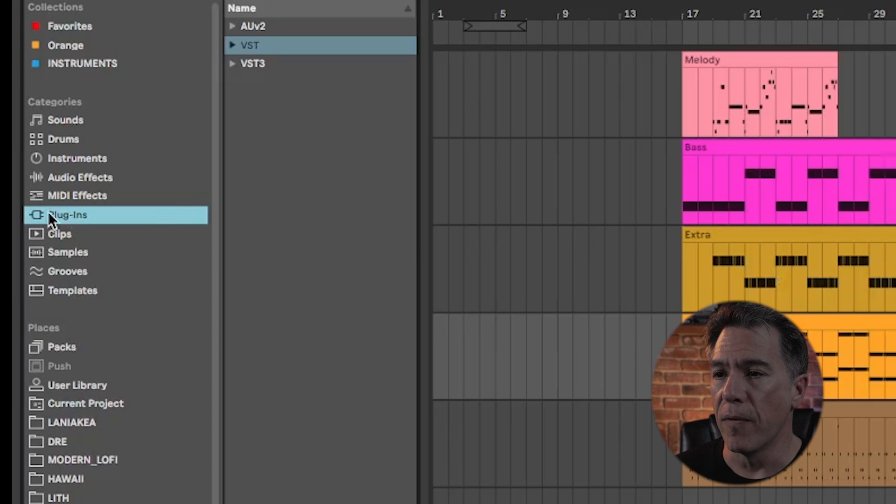
Load Spitfire Audio's VST3 plug-in BBC Symphony Orchestra onto all five MIDI tracks.
click(232, 45)
click(232, 45)
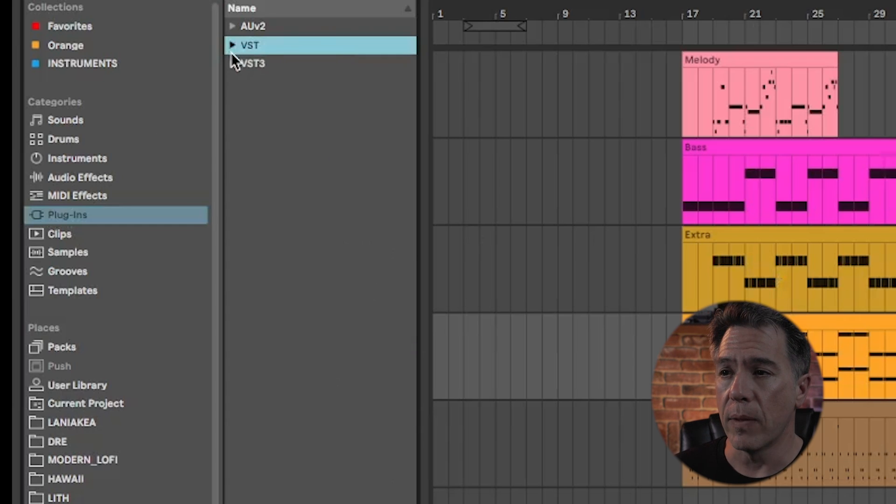
click(231, 71)
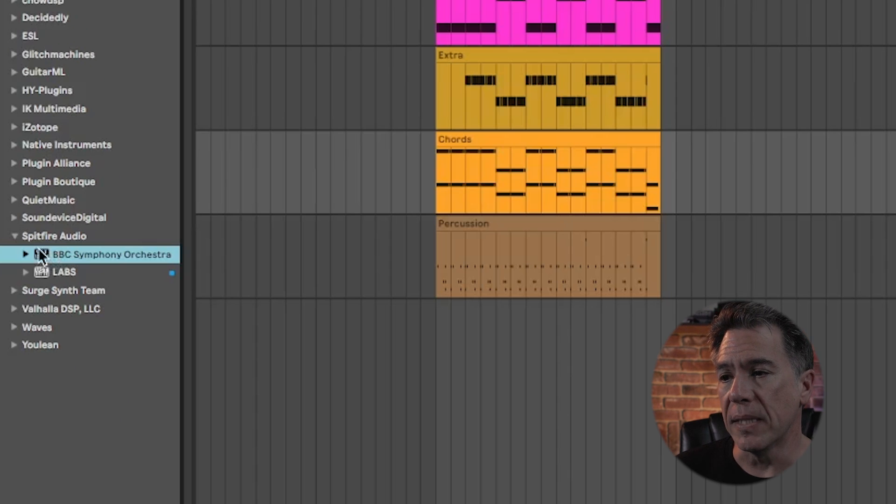
drag(41, 256, 766, 83)
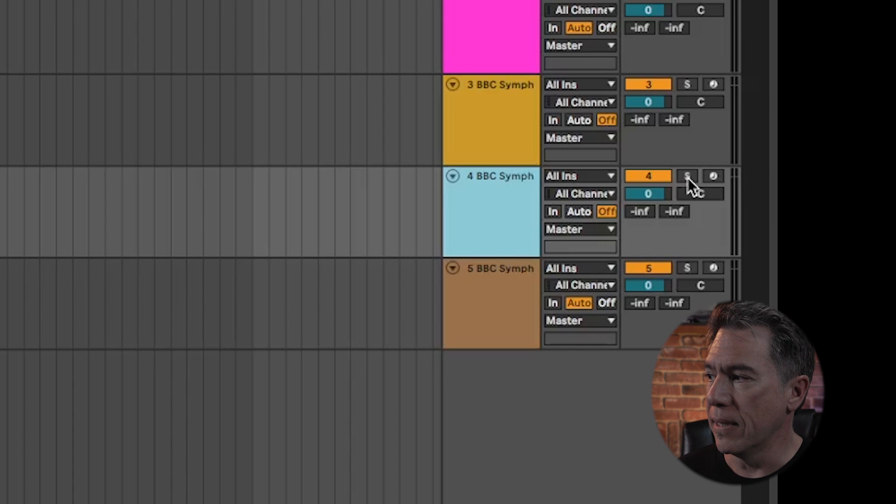
Solo the Chords track and set its BBC Symphony Orchestra instrument to Violins 2 with the Spiccato articulation.
click(687, 176)
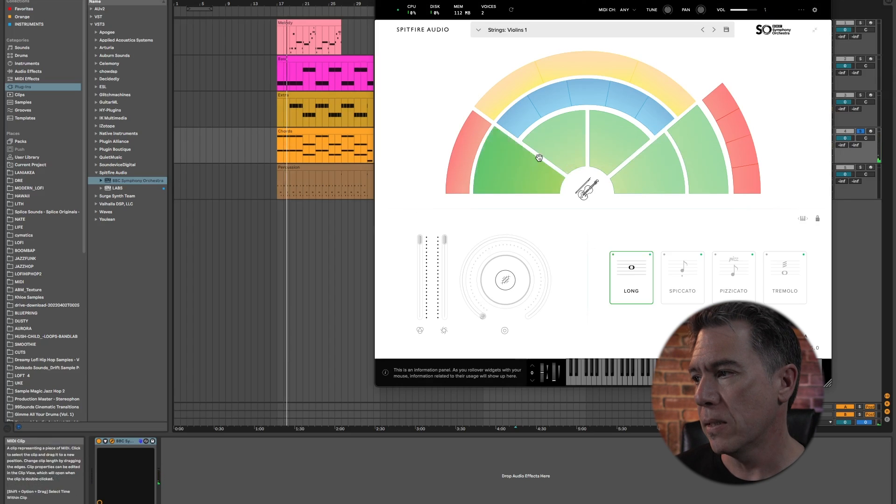
mouse_move(562, 140)
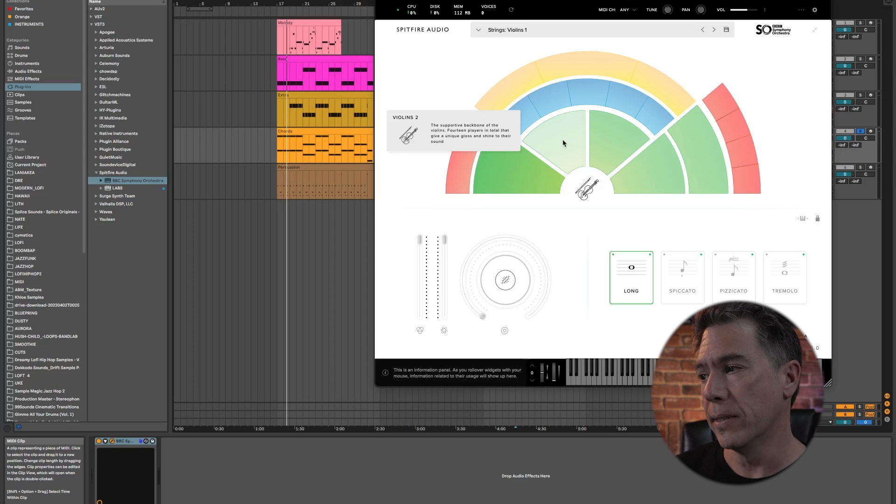
click(562, 140)
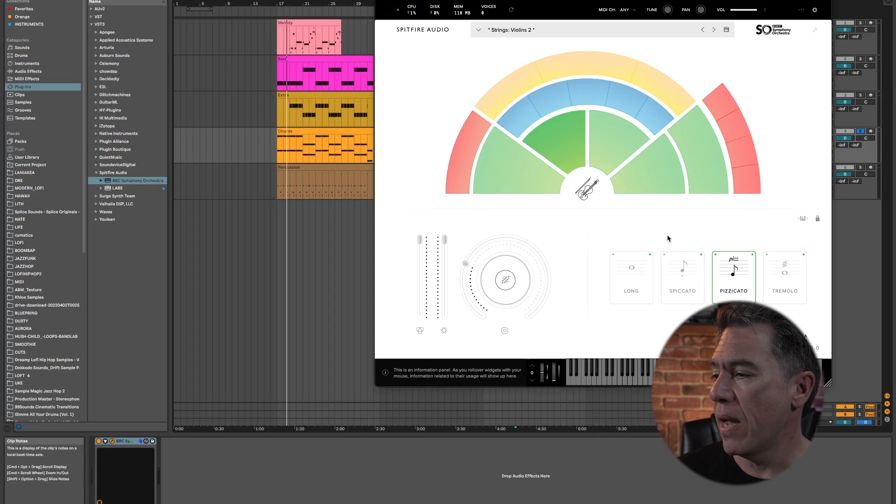
click(670, 276)
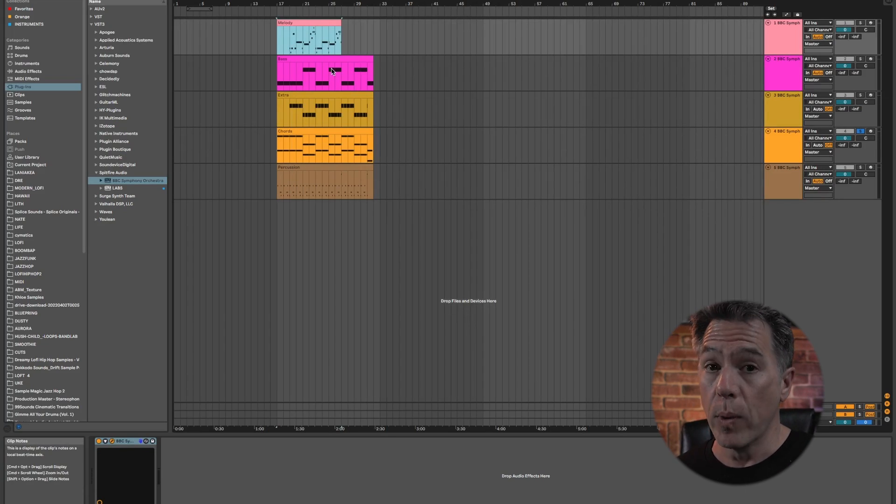
Unsolo the Chords track and replace the Bass track's instrument with Spitfire Audio's LABS plug-in.
click(786, 80)
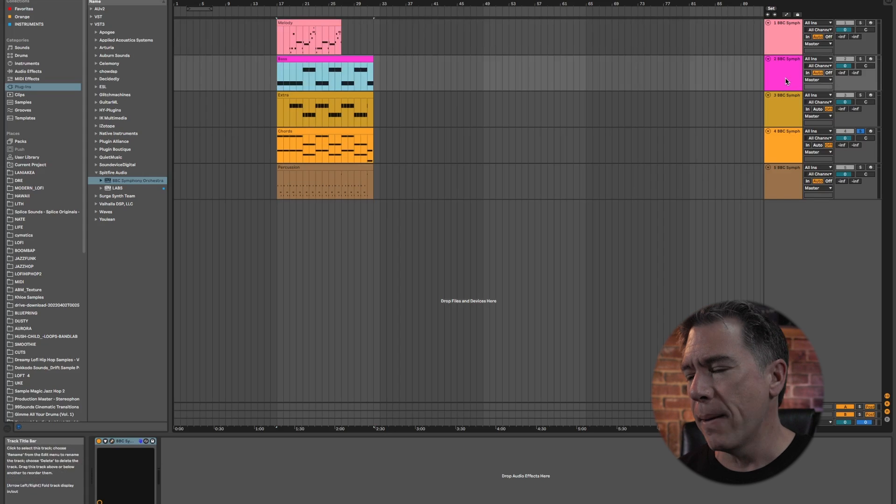
click(861, 132)
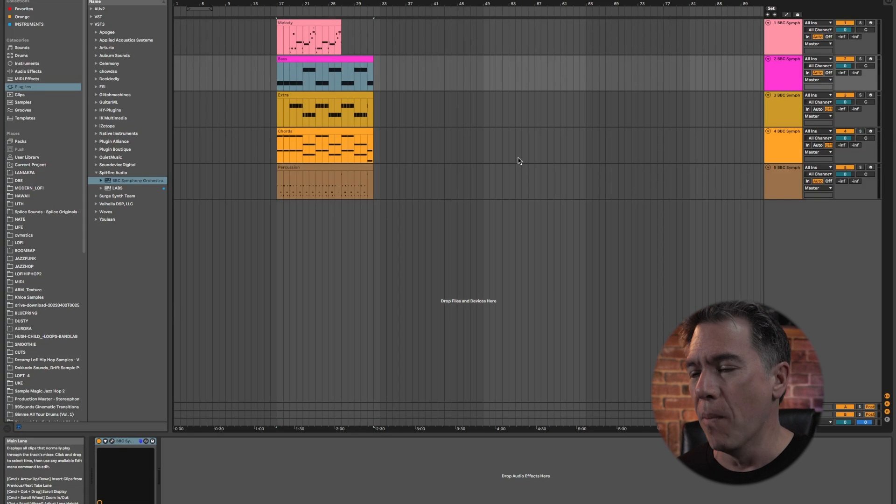
click(119, 188)
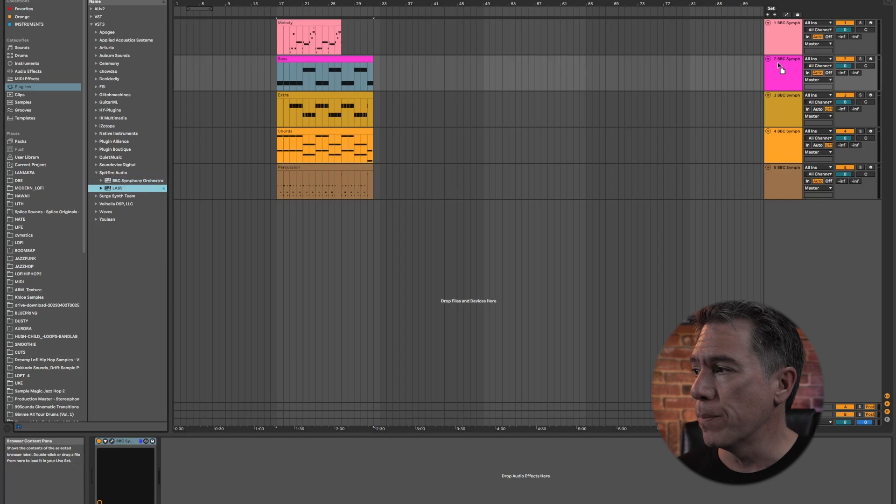
drag(779, 66, 779, 66)
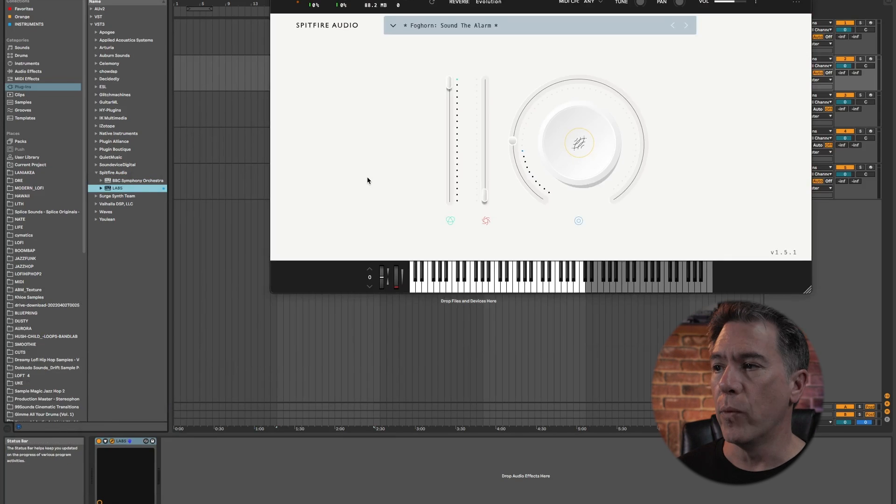
Browse the Foghorn presets in LABS and preview VT - Brutalizer.
click(392, 26)
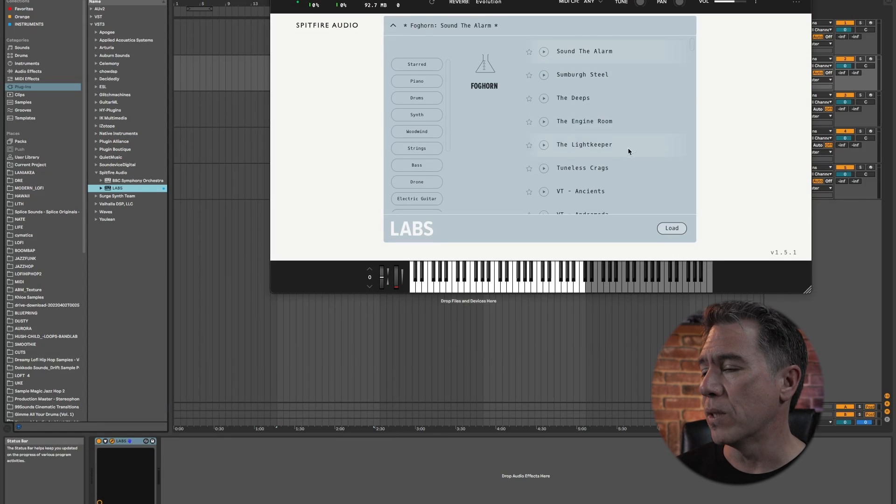
scroll(632, 147, down, 4)
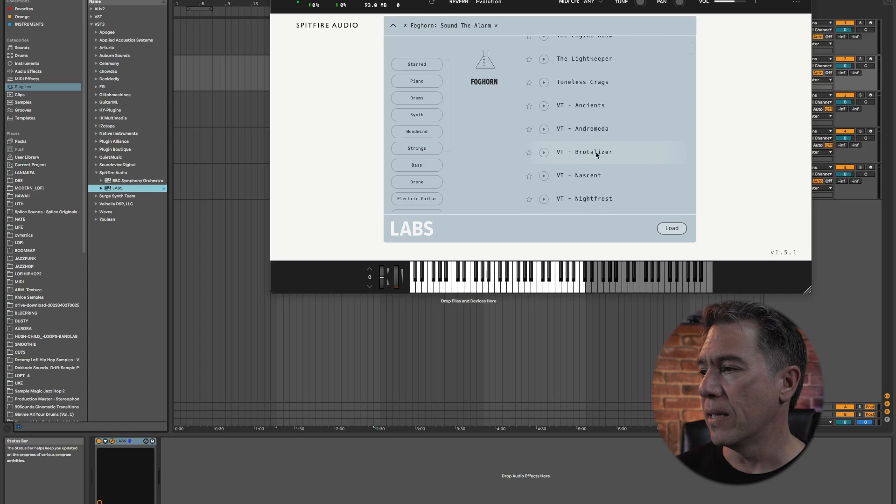
click(545, 153)
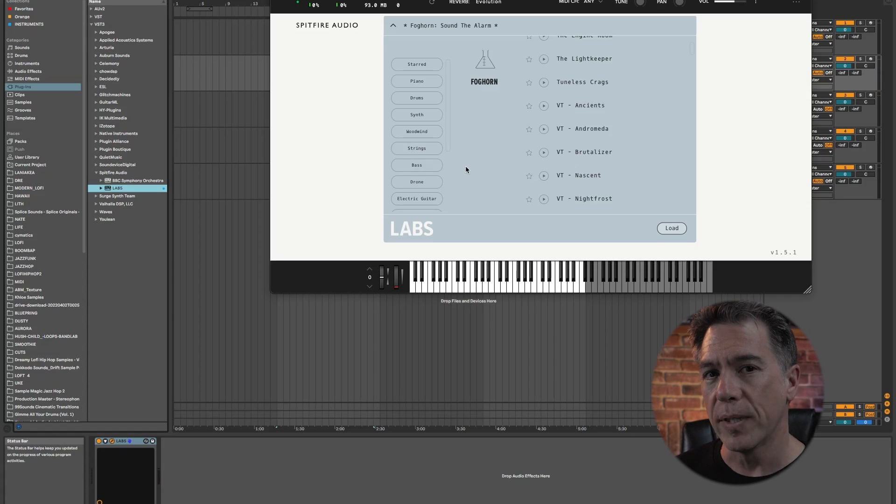
Load the Foghorn preset VT - Brutalizer into the Bass track's LABS instrument and put the plug-in window away.
double_click(589, 152)
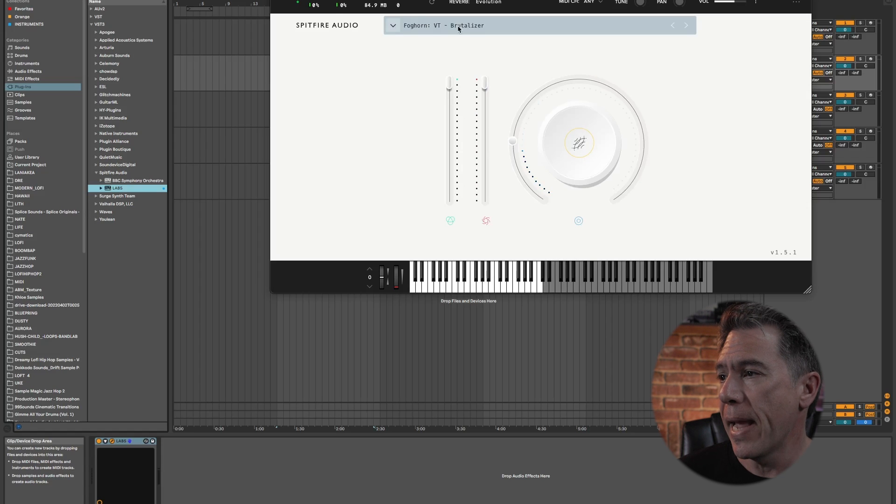
click(302, 21)
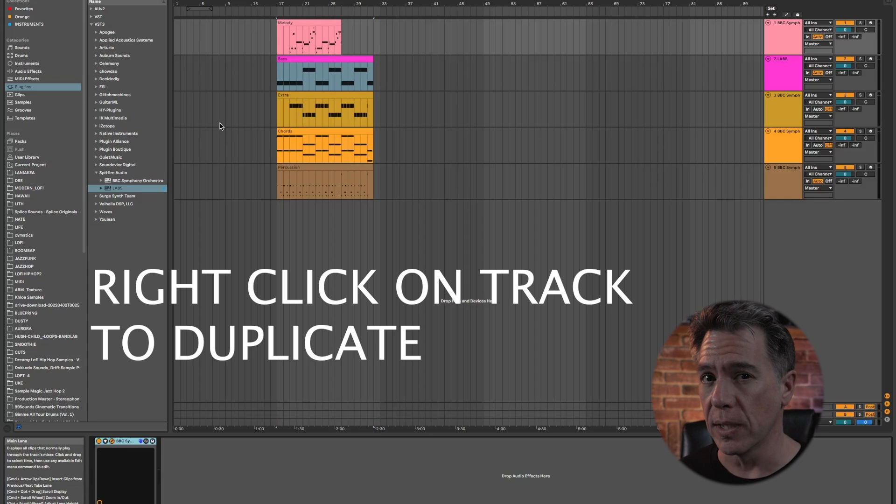
Duplicate the Melody track and replace the duplicate's BBC Symphony Orchestra instrument with LABS.
right_click(787, 37)
click(787, 73)
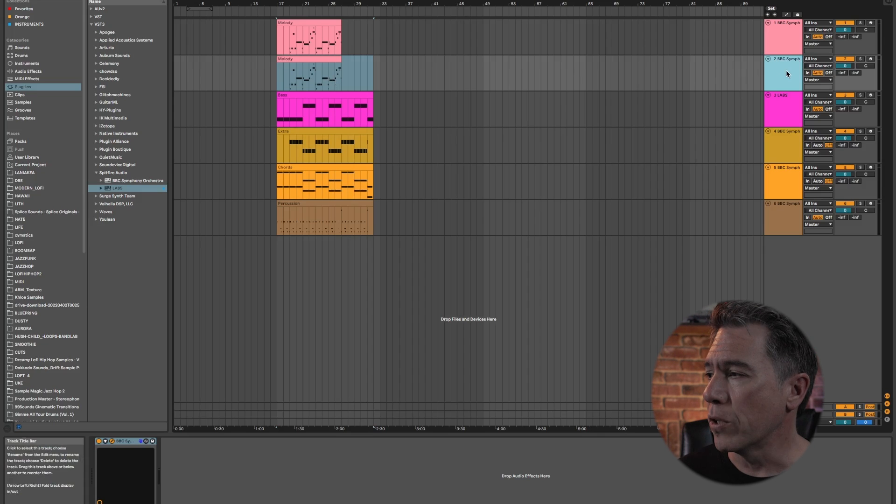
click(103, 189)
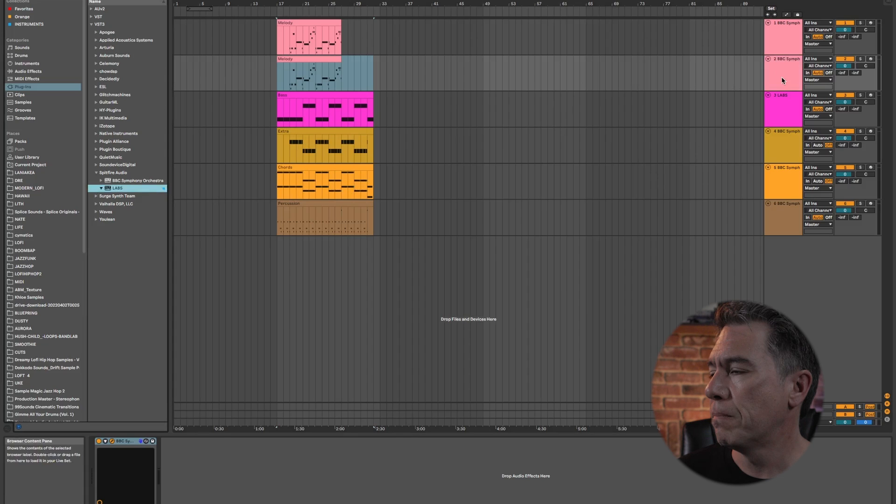
drag(108, 188, 782, 77)
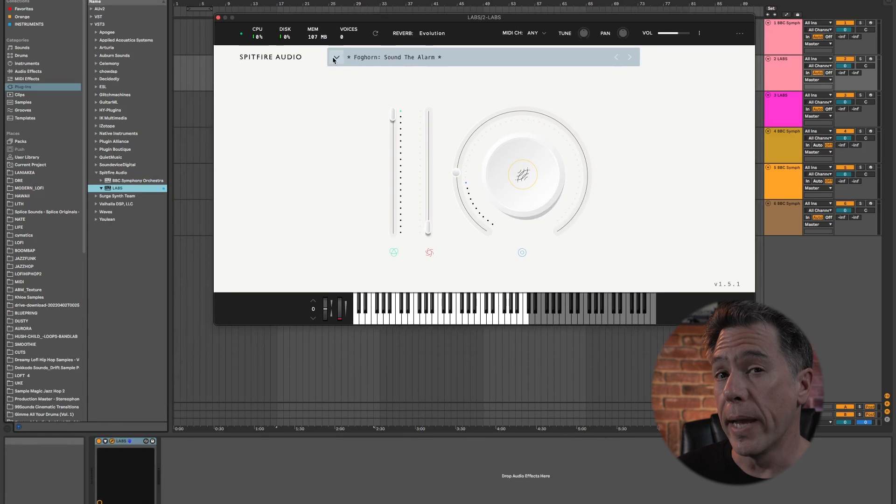
Browse the Foghorn presets in the duplicated Melody track's LABS plug-in and reopen its plug-in window.
click(335, 59)
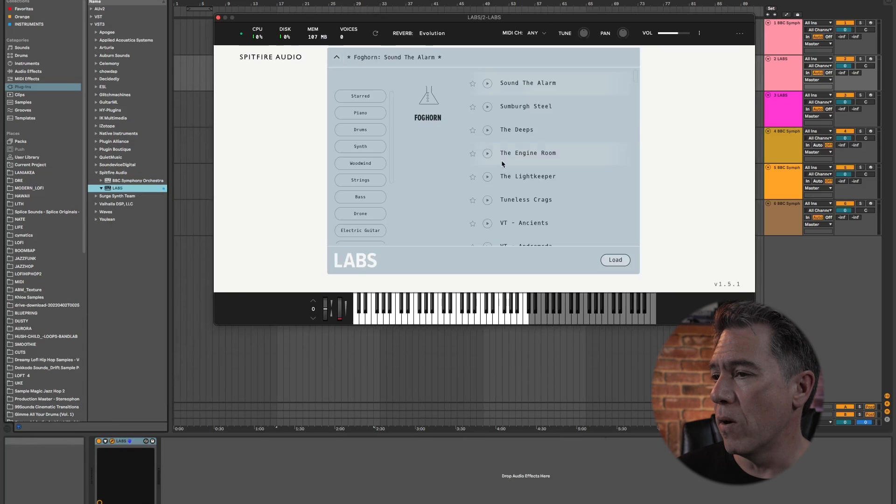
scroll(369, 196, down, 3)
scroll(506, 186, down, 4)
scroll(496, 191, down, 2)
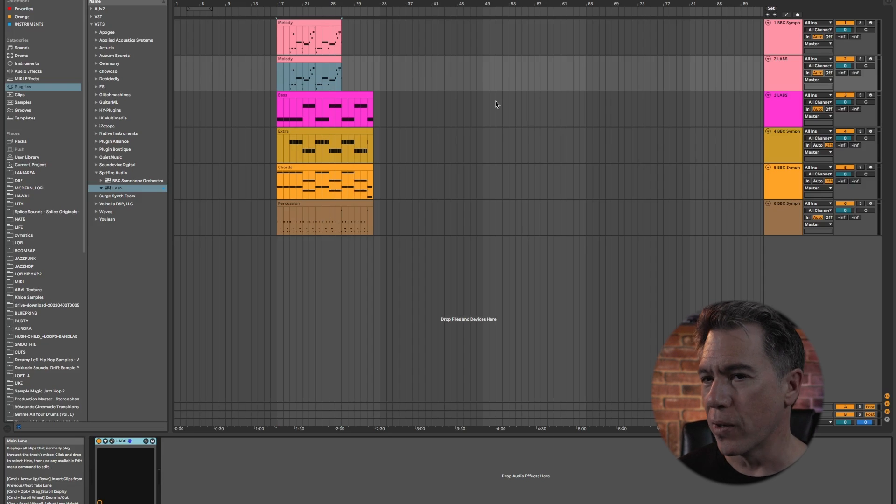
click(773, 71)
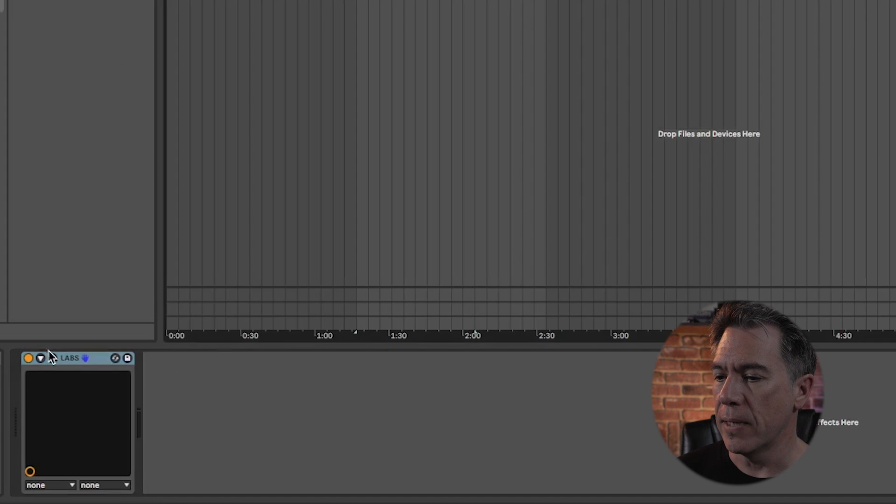
click(53, 359)
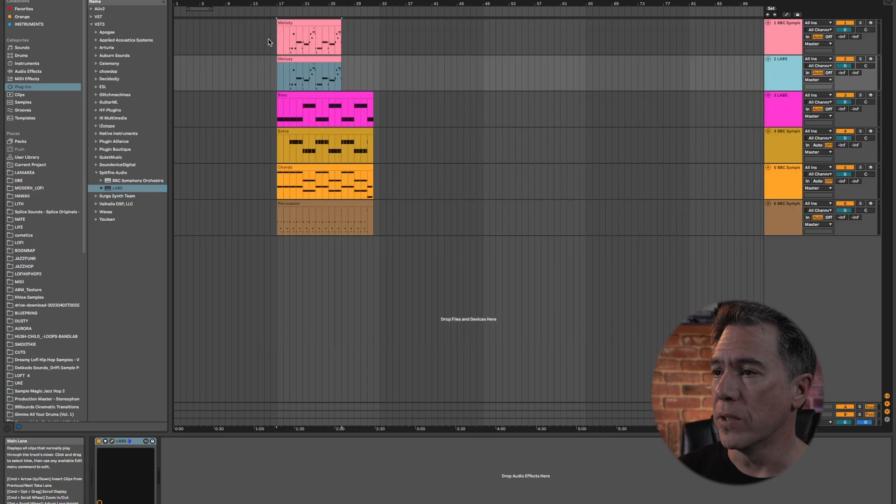
click(269, 39)
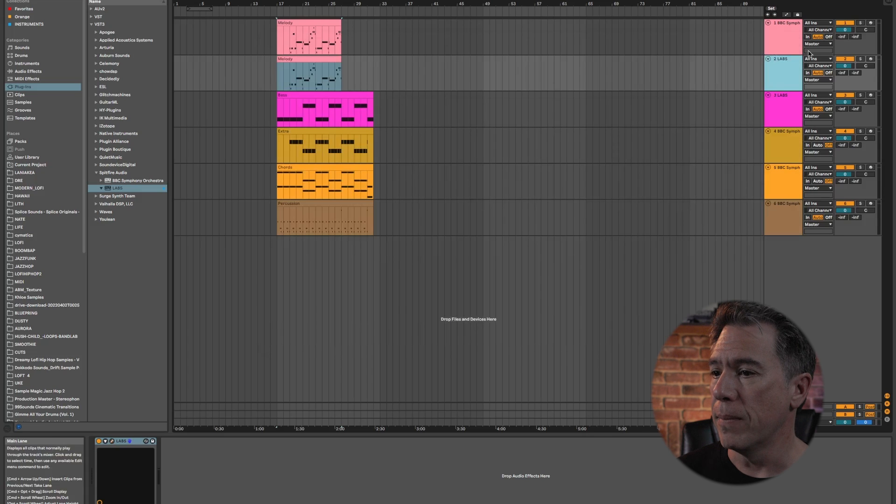
click(112, 442)
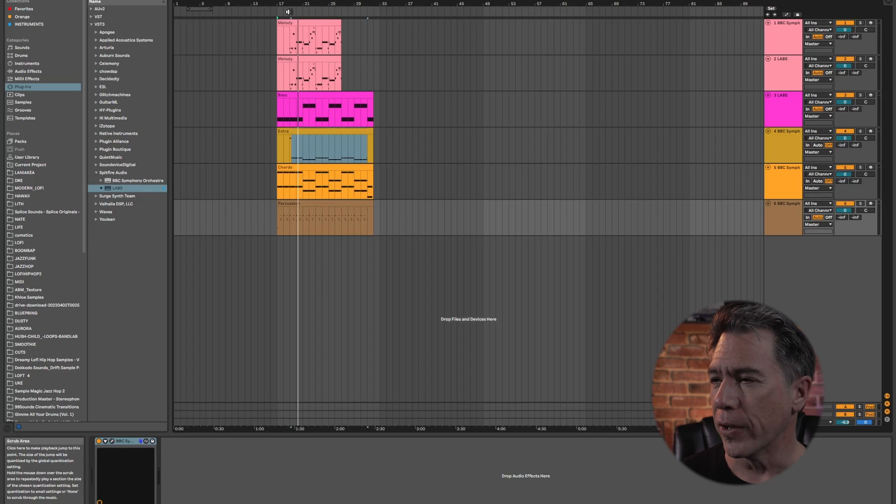
Play the arrangement from near its start, and open the Bass clip in an enlarged MIDI note editor.
click(289, 11)
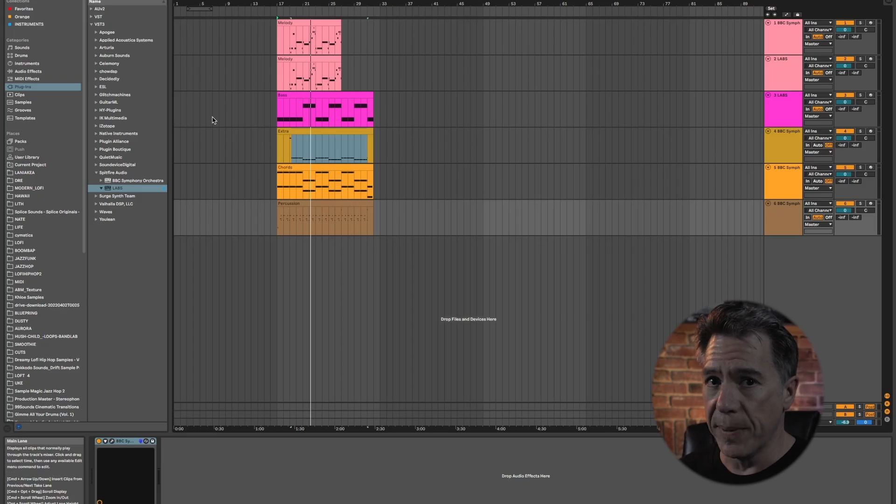
click(303, 96)
double_click(303, 95)
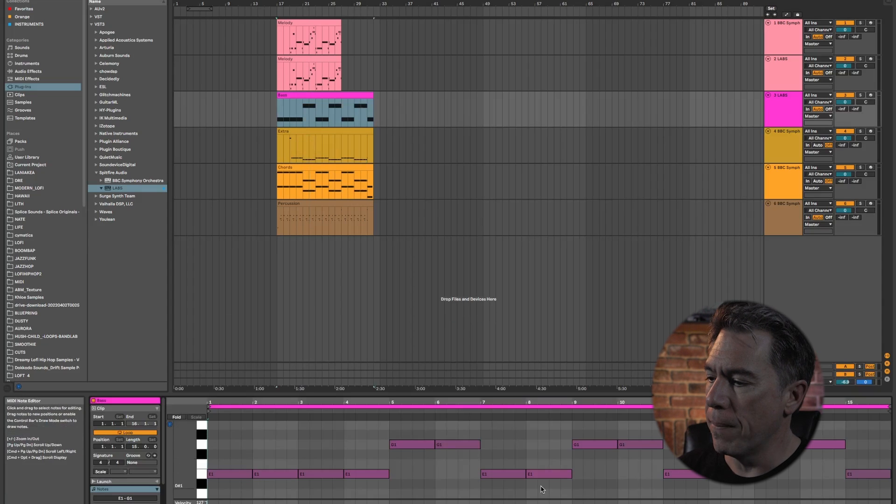
drag(502, 398, 497, 138)
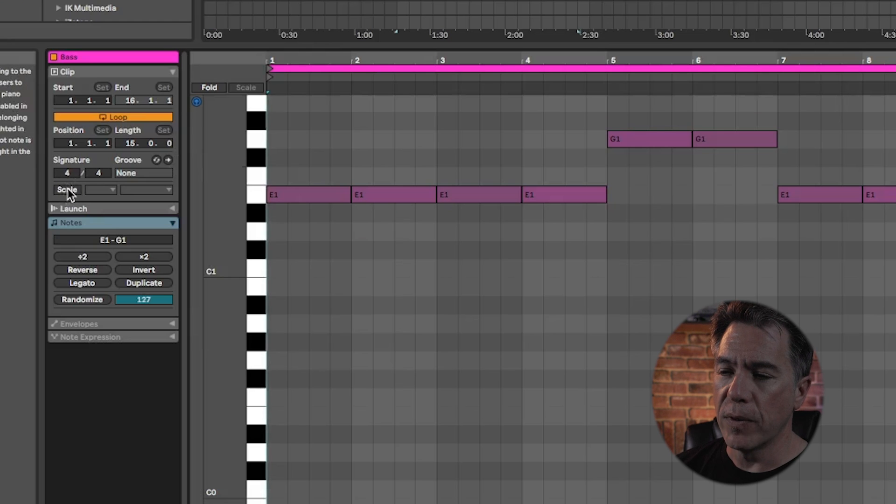
Set the Bass clip's scale to G Major and show only the notes of that scale in the piano roll.
click(67, 189)
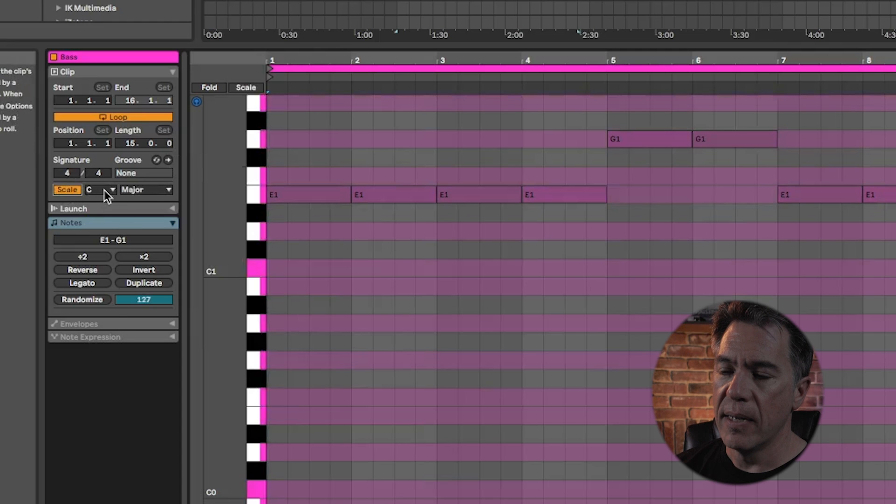
click(105, 190)
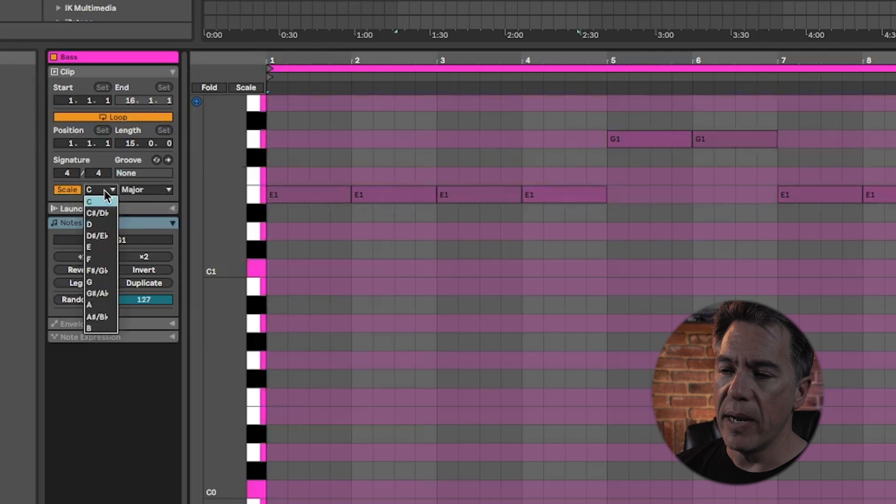
click(114, 278)
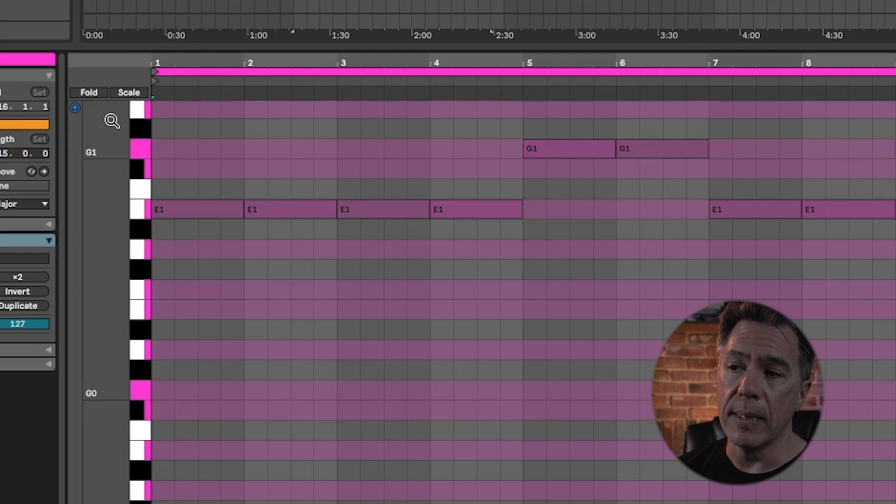
click(132, 92)
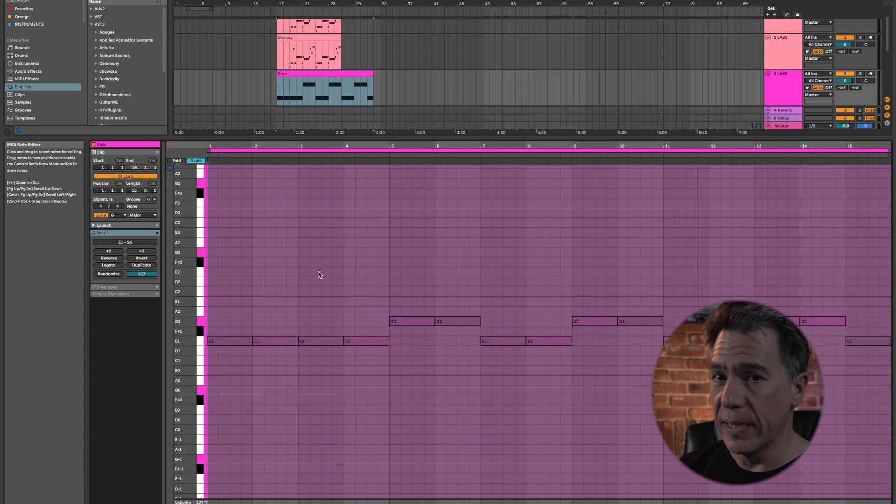
Delete the repeated notes in the Bass clip, keeping only the first E1 or G1 note of each group.
drag(265, 322, 378, 365)
key(Delete)
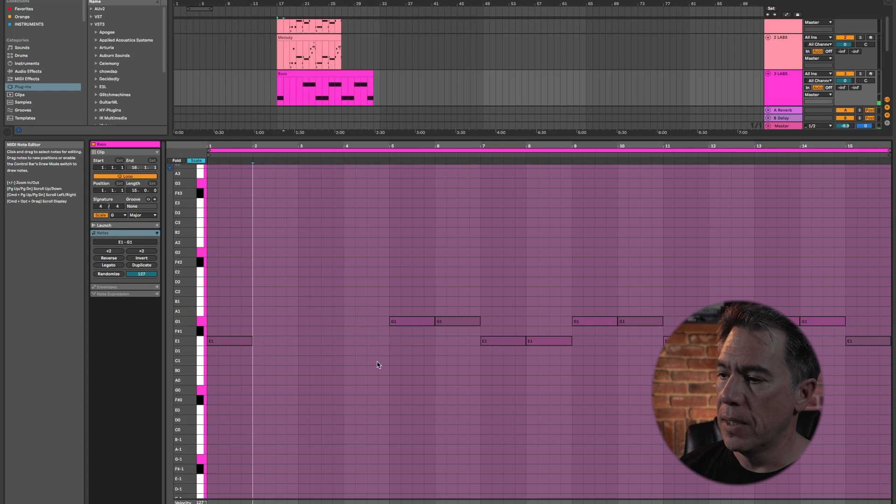
click(446, 321)
key(Delete)
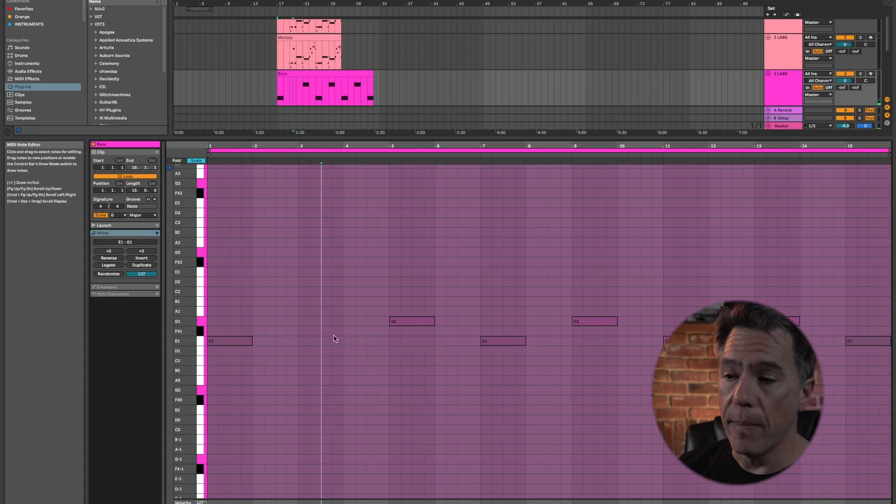
Lengthen the remaining Bass notes over the gaps and play the part from bar 17, shrinking the note editor again.
drag(250, 337, 343, 341)
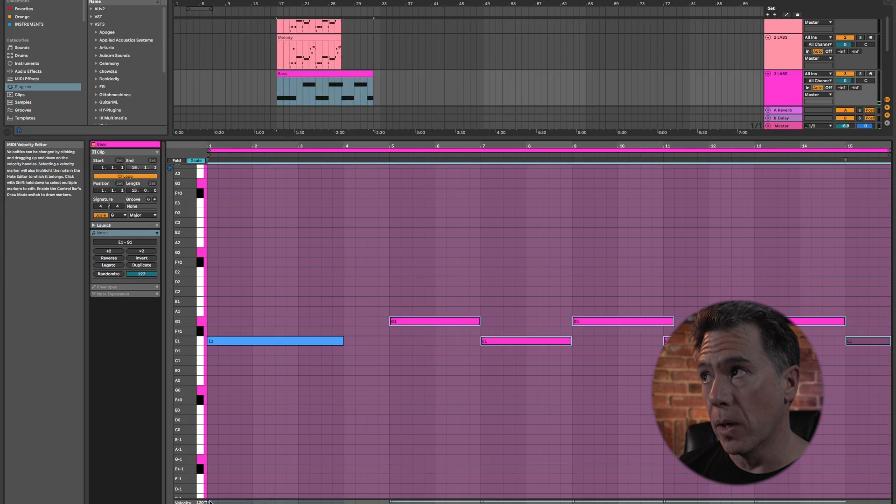
click(210, 501)
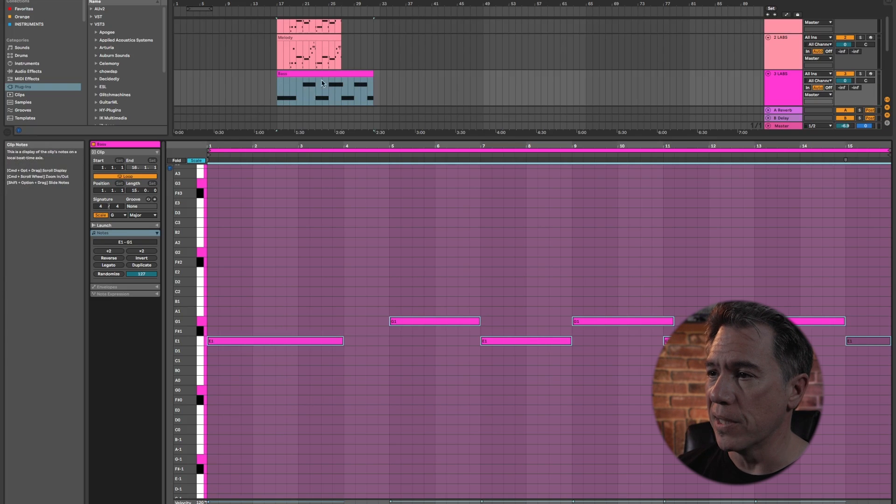
click(275, 8)
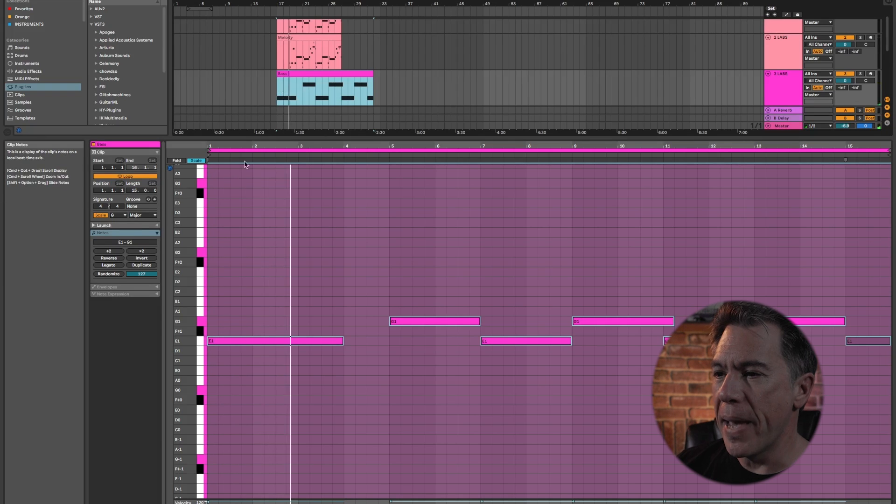
drag(298, 136, 297, 320)
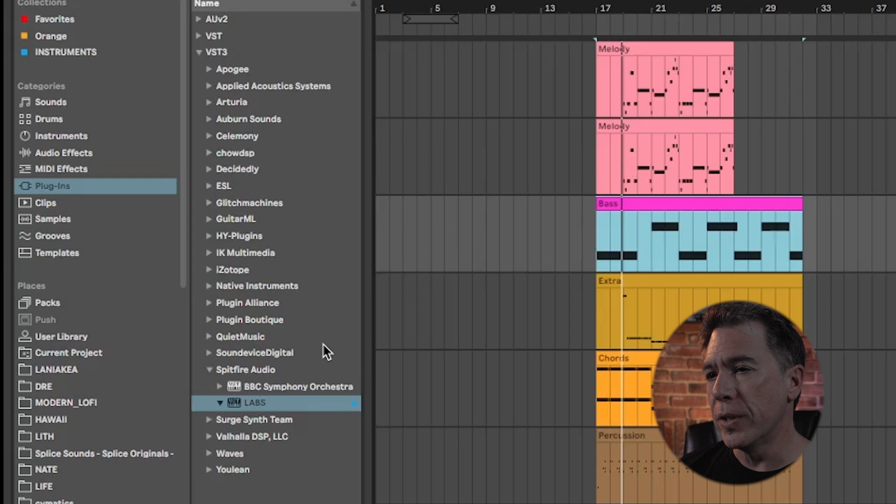
Add the Saturator preset Hot Tubes from the Drive & Color effects to the Bass track and play it back.
click(49, 154)
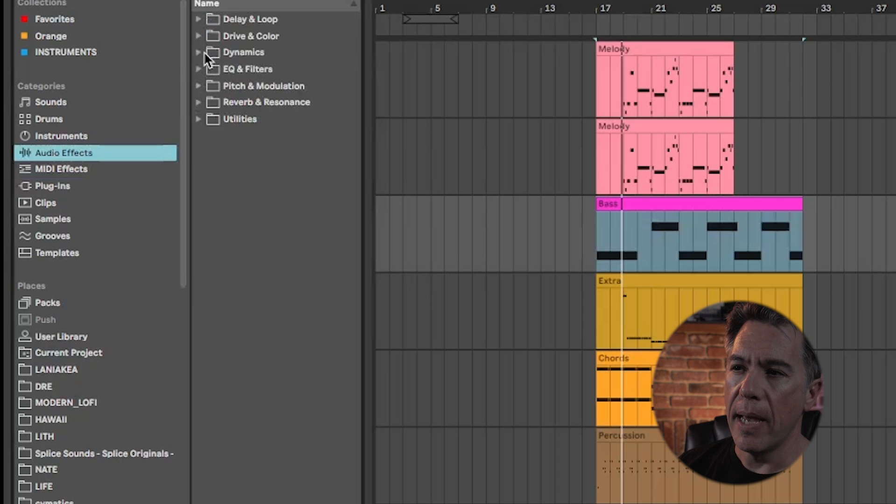
click(198, 37)
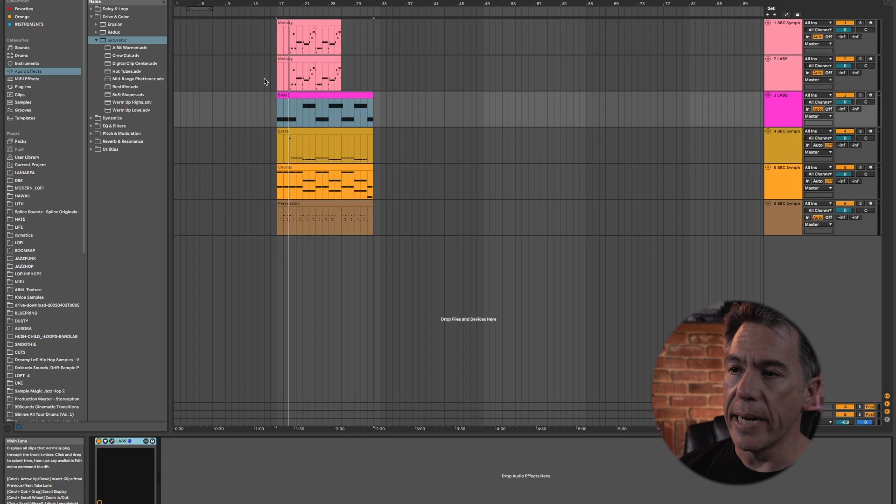
click(110, 72)
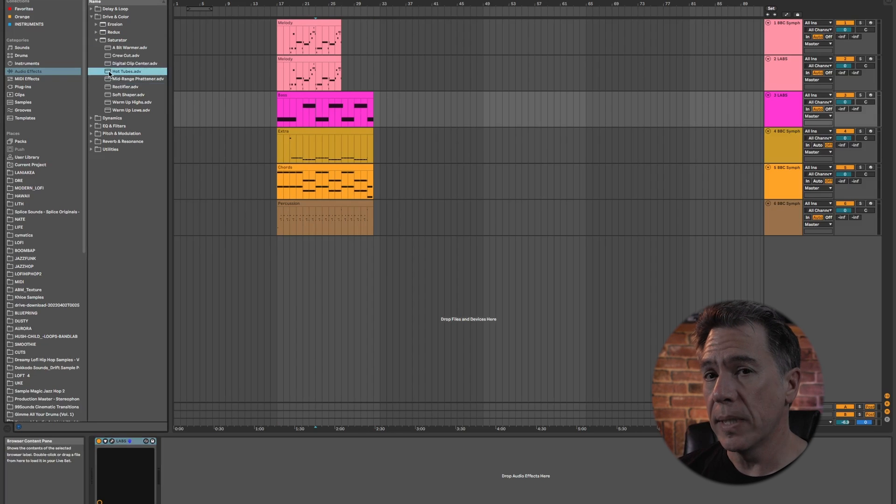
drag(185, 217, 198, 478)
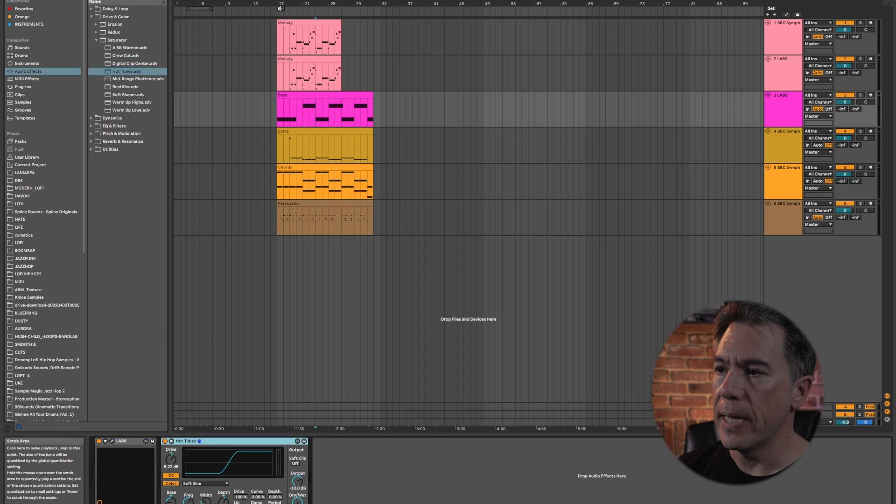
double_click(296, 112)
key(space)
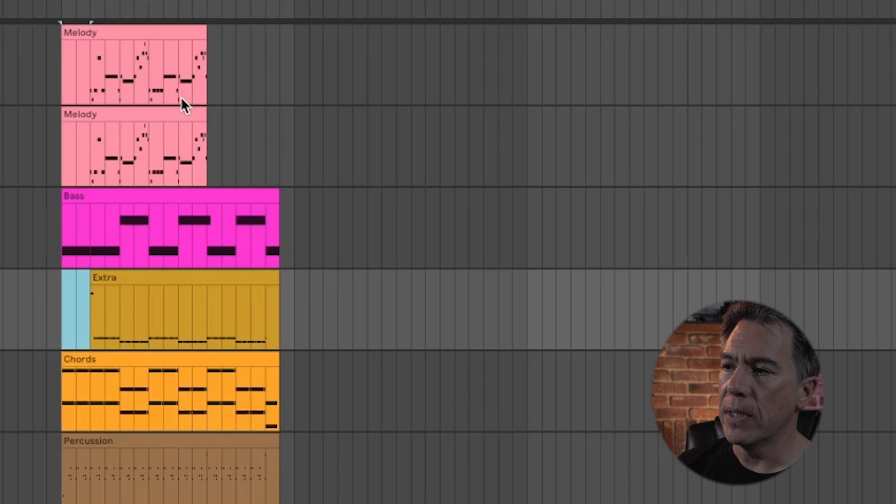
Split the last two bars off the first Melody clip and move them to one bar past the Bass clip's end.
click(181, 97)
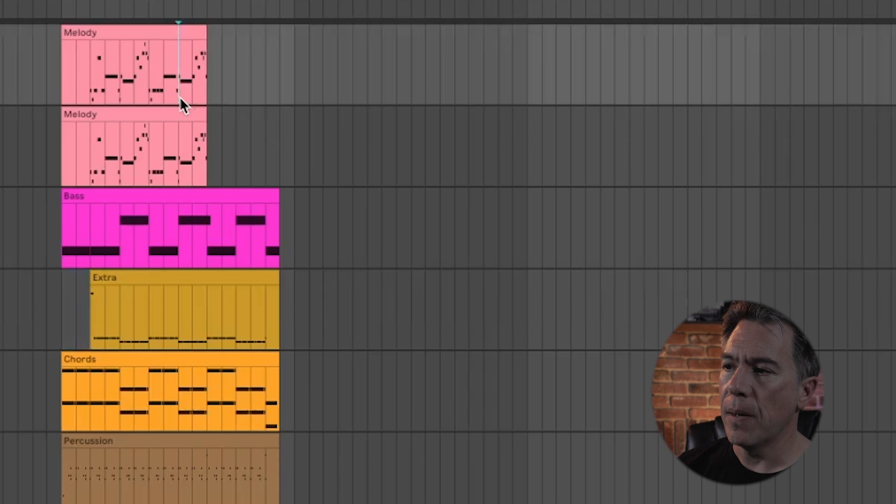
click(148, 95)
click(180, 96)
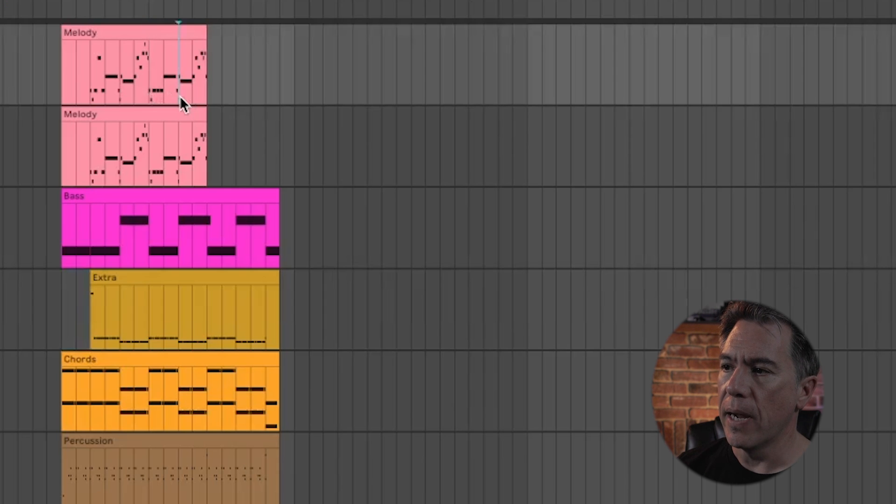
key(ctrl+e)
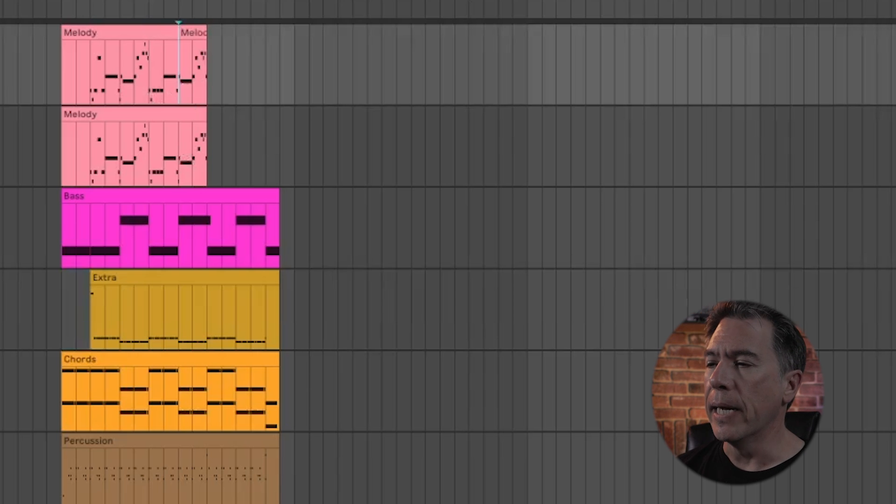
drag(187, 31, 302, 48)
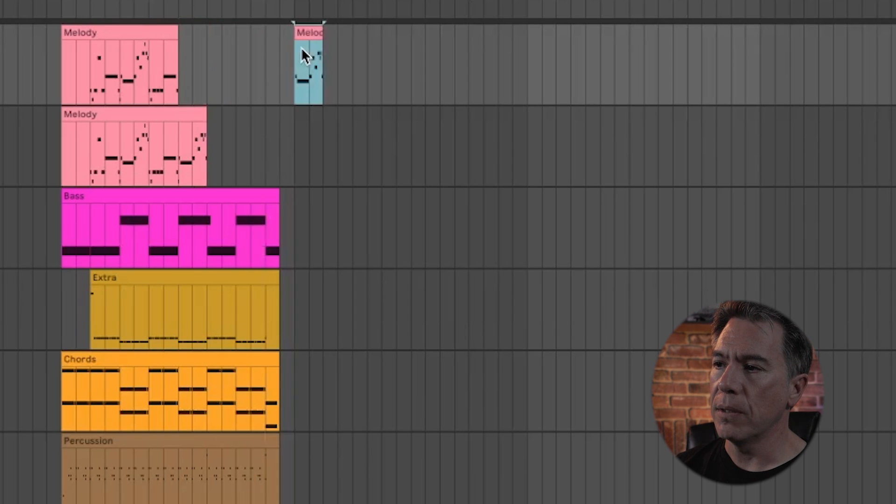
Split another two bars off the end of the first Melody clip and move them one bar later.
click(144, 85)
key(ctrl+e)
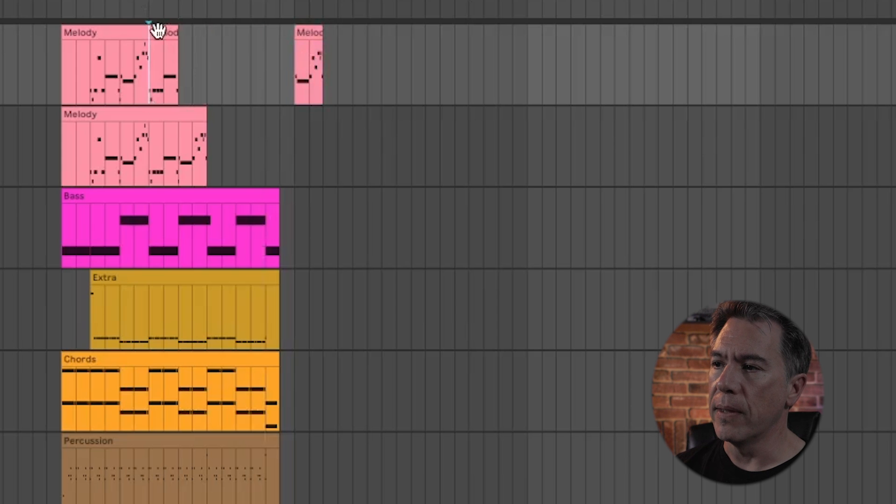
drag(157, 31, 169, 35)
click(132, 27)
click(126, 103)
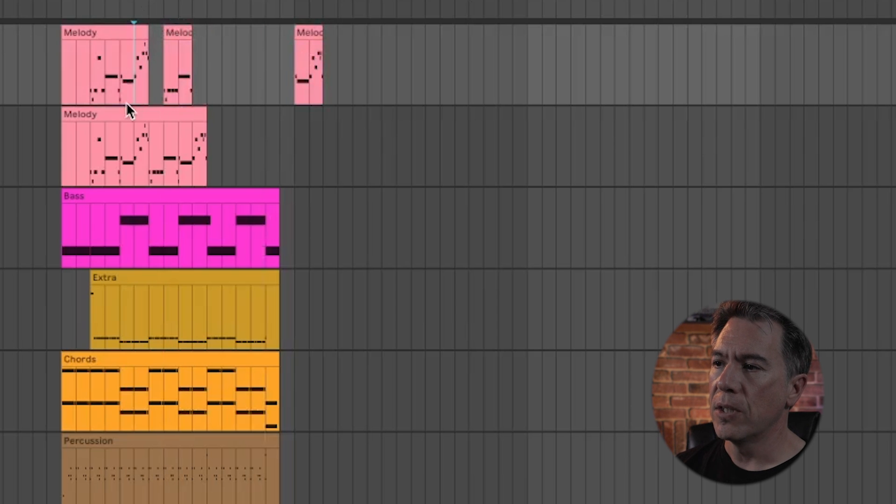
Split the first Melody clip at bar 21 and move the separate two-bar piece beyond the Bass clip's end to bar 1.
key(ctrl+e)
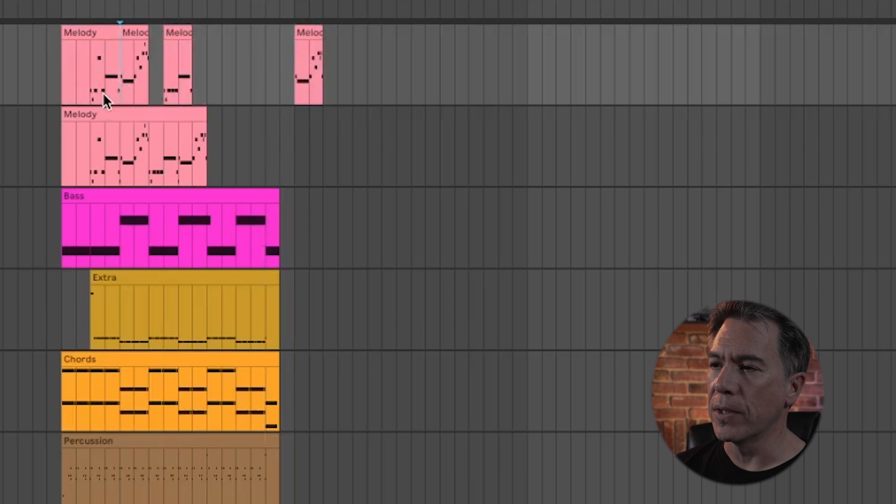
click(309, 29)
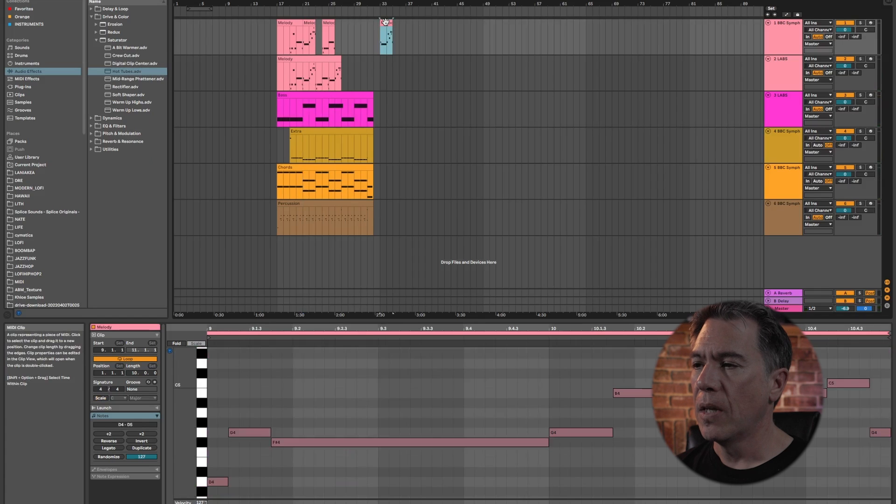
drag(389, 22, 181, 32)
Split the second track's Melody clip at bars 19 and 20, move the one-bar piece to bar 2, and shift the Bass clip towards the start.
click(290, 89)
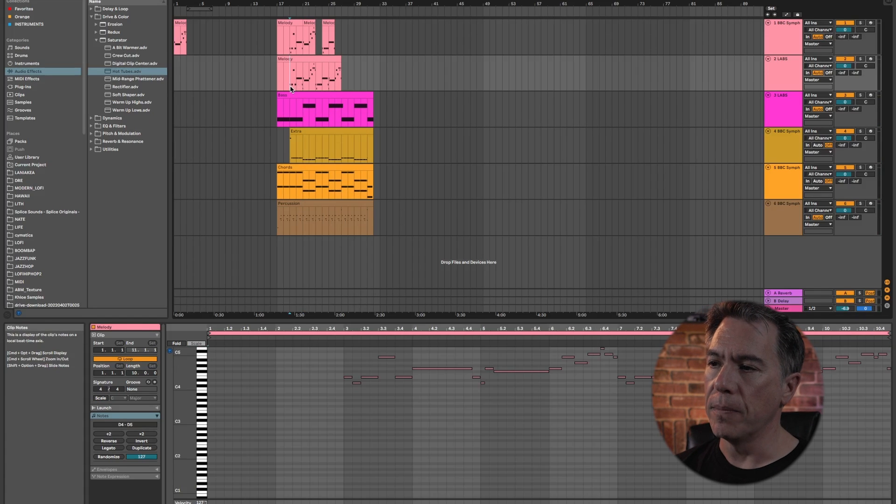
key(ctrl+e)
click(296, 89)
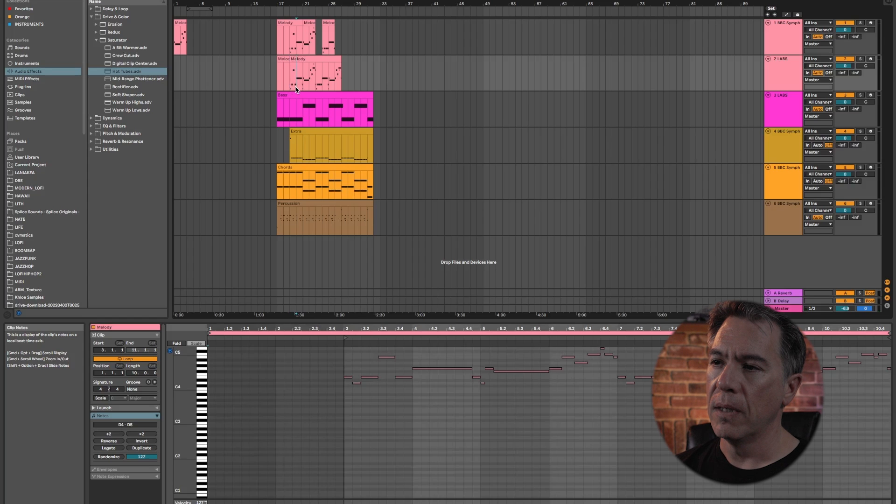
key(ctrl+e)
drag(294, 77, 182, 60)
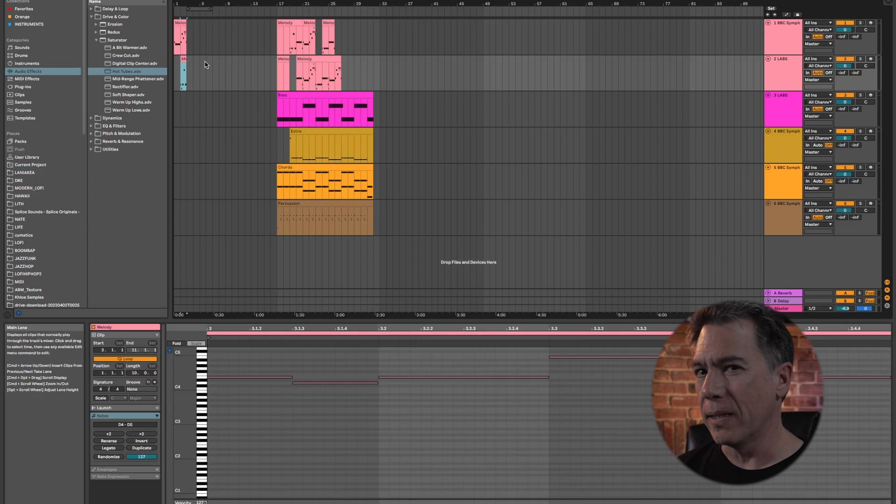
drag(322, 105, 233, 99)
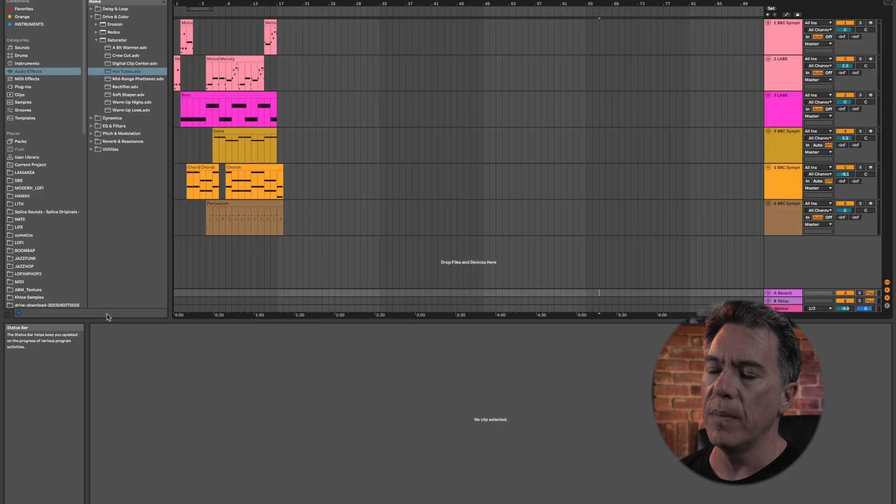
Open the second track's remaining Melody clip in an enlarged note editor and set its scale to G Major.
click(237, 58)
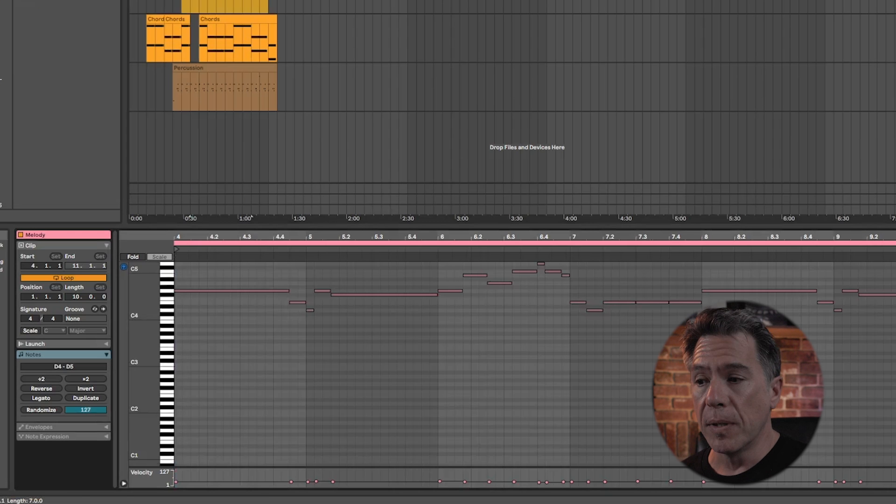
drag(648, 229, 648, 1)
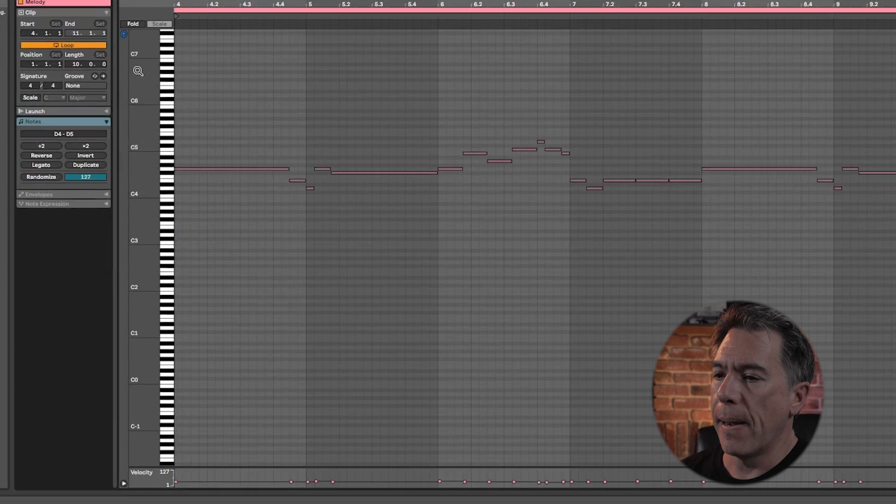
click(30, 98)
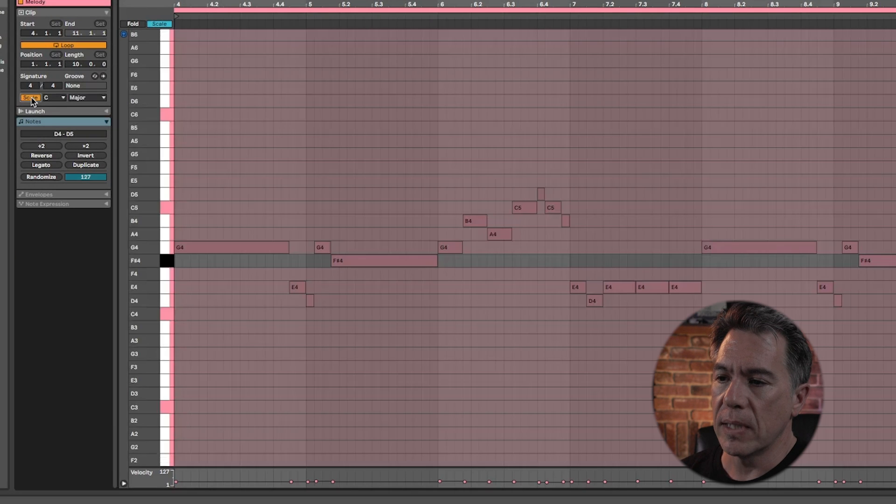
click(56, 98)
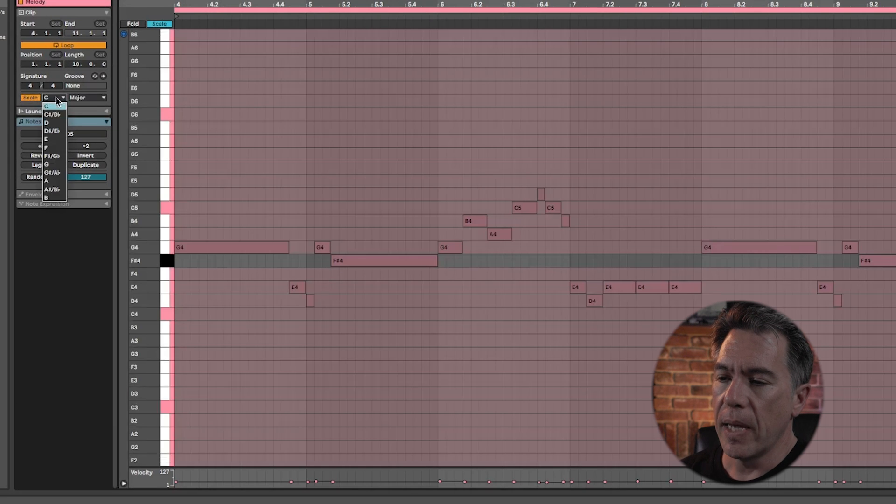
click(60, 164)
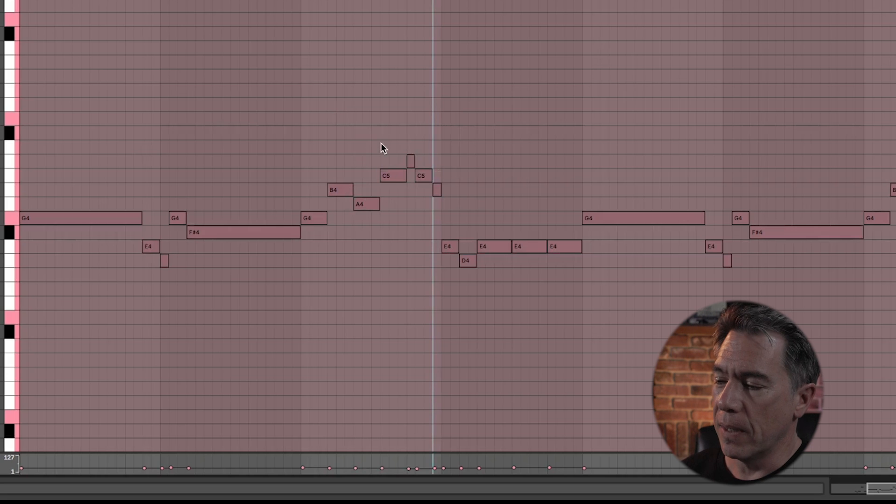
Delete the Melody notes after the B4 in bar 6, the E4 and D4 between bars 8 and 9, and the B4 in bar 10.
click(372, 136)
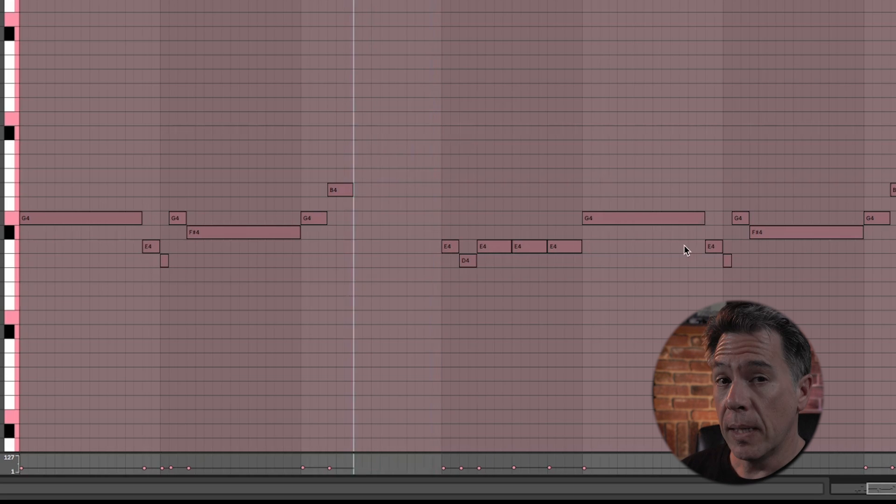
drag(684, 245, 779, 288)
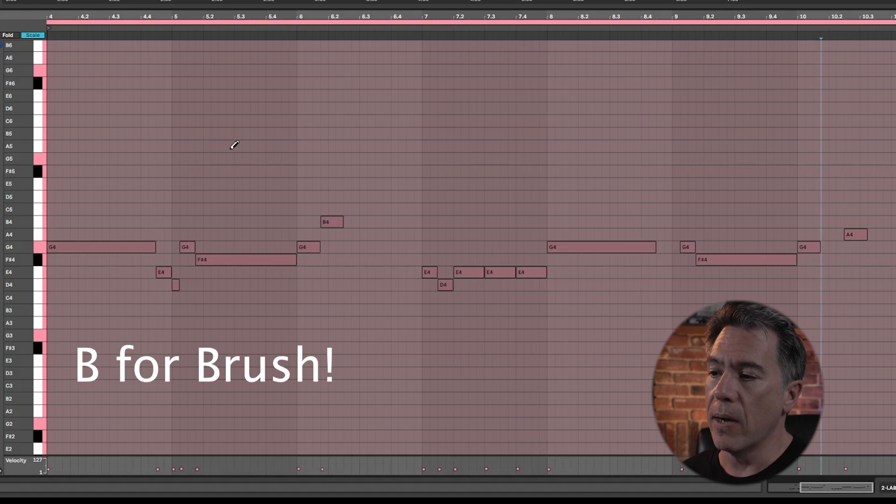
Brush in long B5, F#5 and E3 notes across bars 4 to 7 and set the E3 note's velocity to 118.
key(b)
mouse_move(120, 195)
mouse_down()
mouse_move(436, 120)
mouse_move(666, 122)
mouse_move(835, 211)
mouse_move(262, 132)
mouse_move(194, 134)
mouse_move(456, 144)
mouse_up()
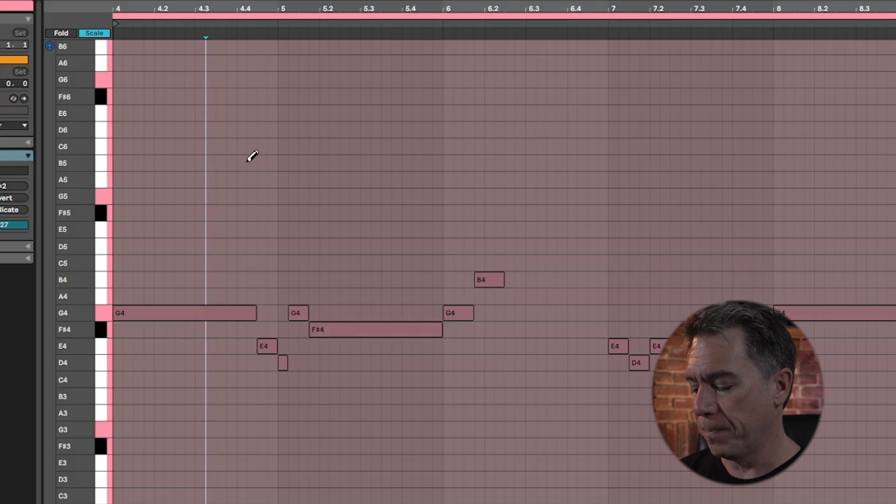
drag(234, 160, 317, 161)
drag(262, 84, 397, 83)
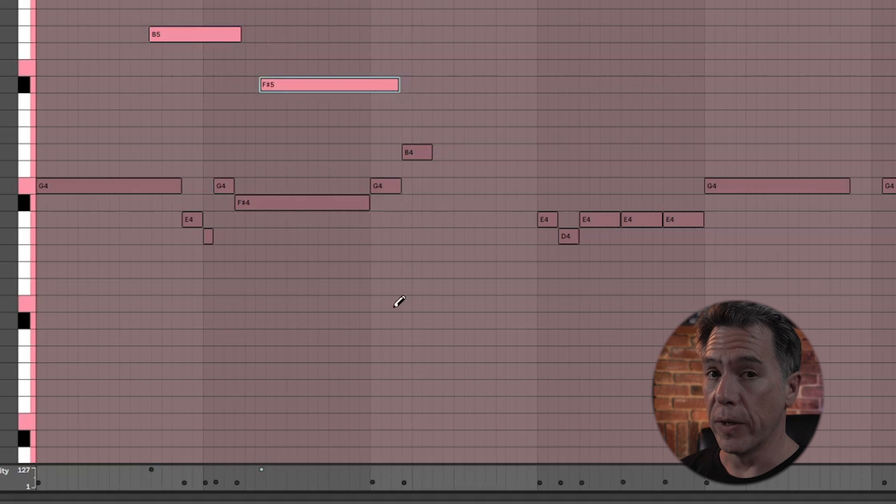
drag(396, 337, 630, 337)
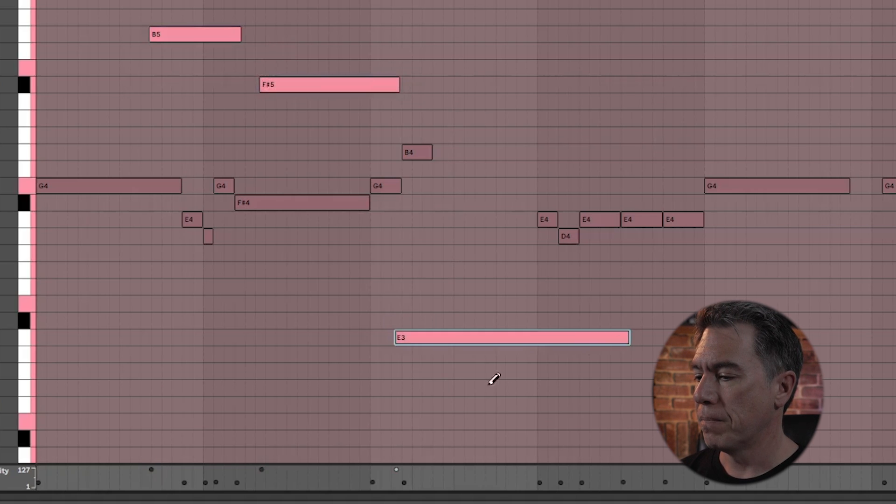
drag(397, 469, 396, 467)
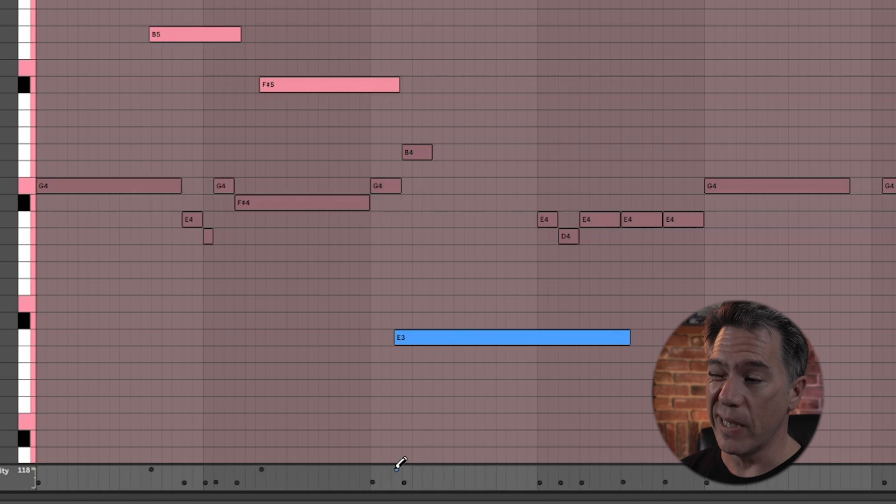